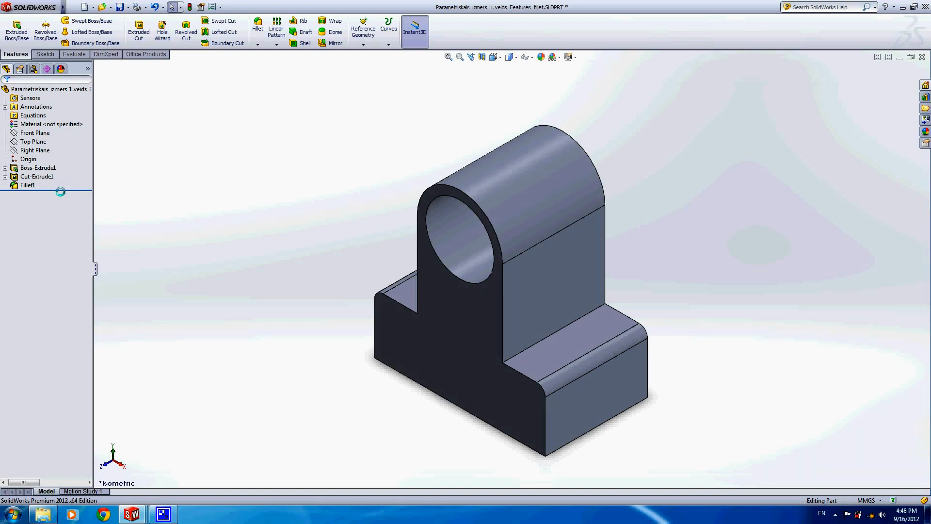
# Roll the feature history back to before Cut-Extrude1, and roll it forward through Cut-Extrude1 and Fillet1 to review the build order.
pyautogui.moveTo(60, 188); pyautogui.dragTo(60, 172)
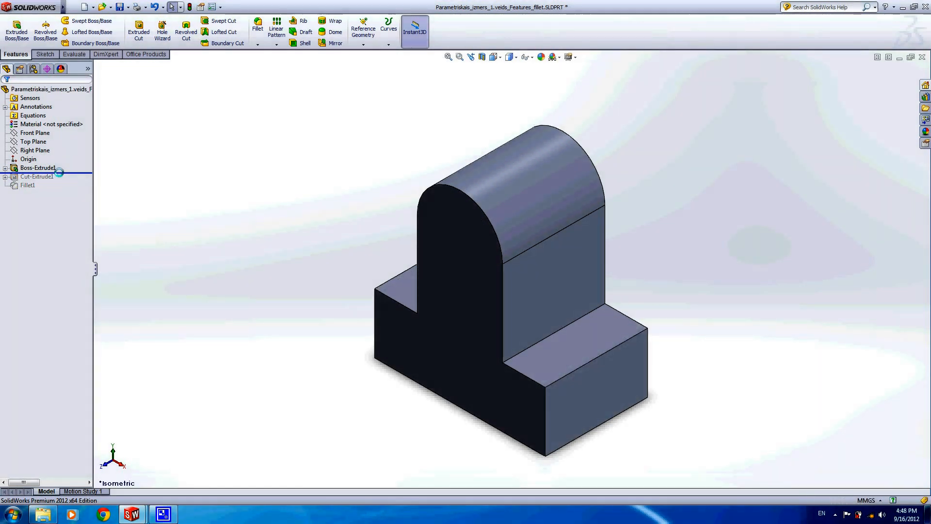
pyautogui.moveTo(60, 172); pyautogui.dragTo(60, 183)
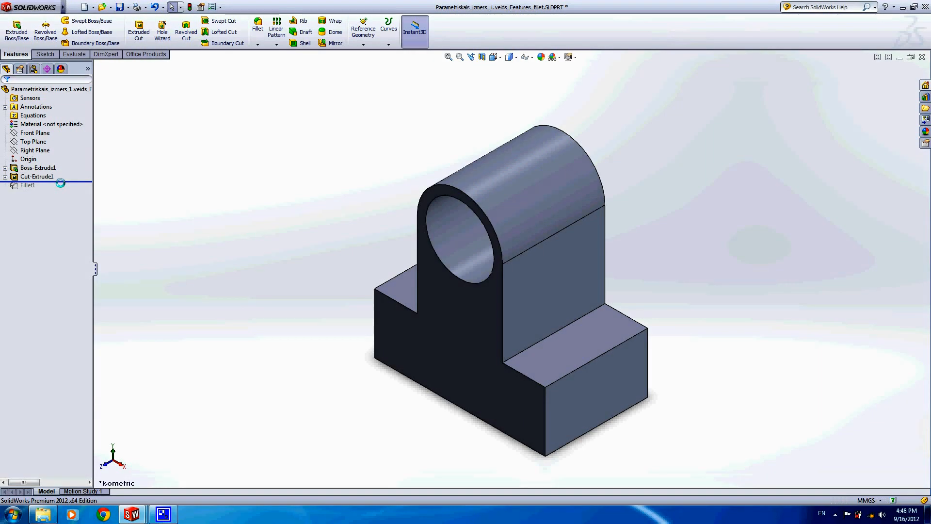
pyautogui.moveTo(61, 183); pyautogui.dragTo(61, 194)
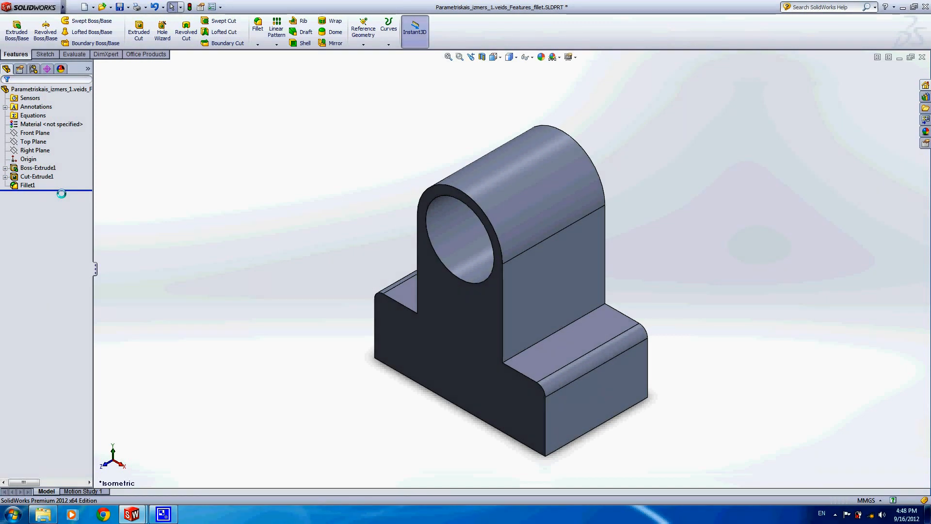
# Switch to the Parametriskais_izmers part and inspect the dimensions of Sketch1 under Boss-Extrude1.
pyautogui.hotkey('ctrl', 'Tab')
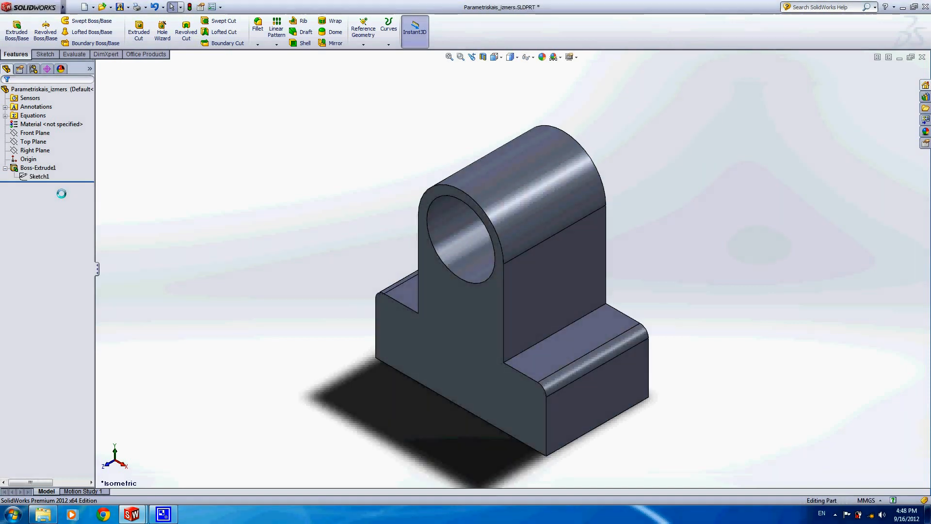
pyautogui.click(42, 176)
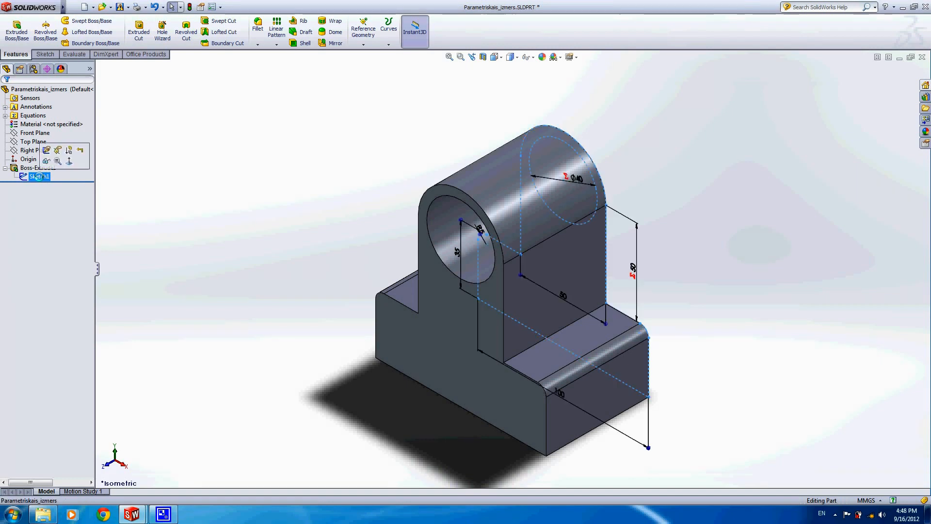
pyautogui.click(35, 169)
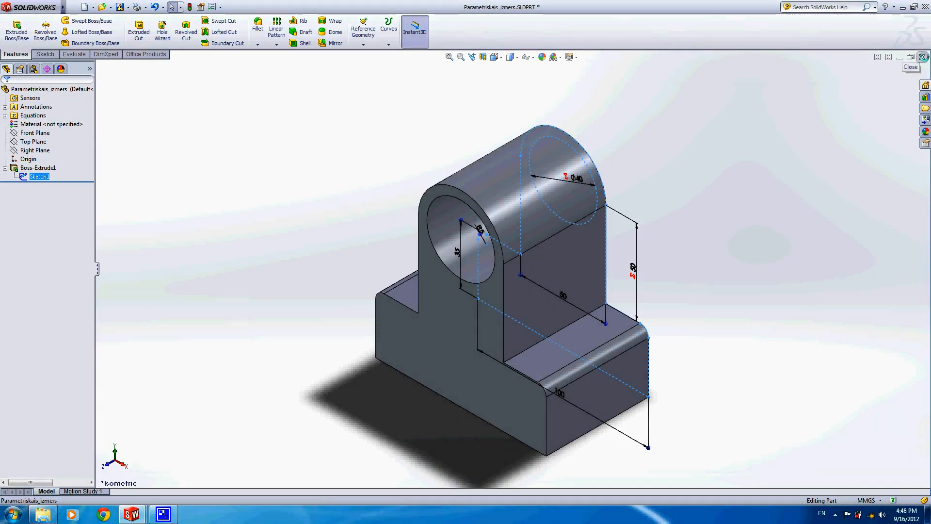
# Close both open part documents, Parametriskais_izmers and Parametriskais_izmers_1.veids_Features_fillet.
pyautogui.click(923, 57)
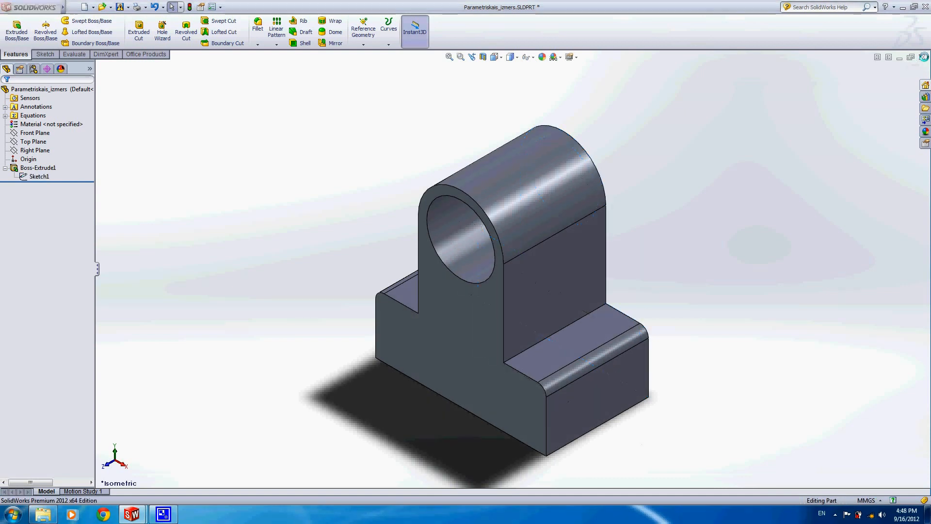
pyautogui.click(487, 272)
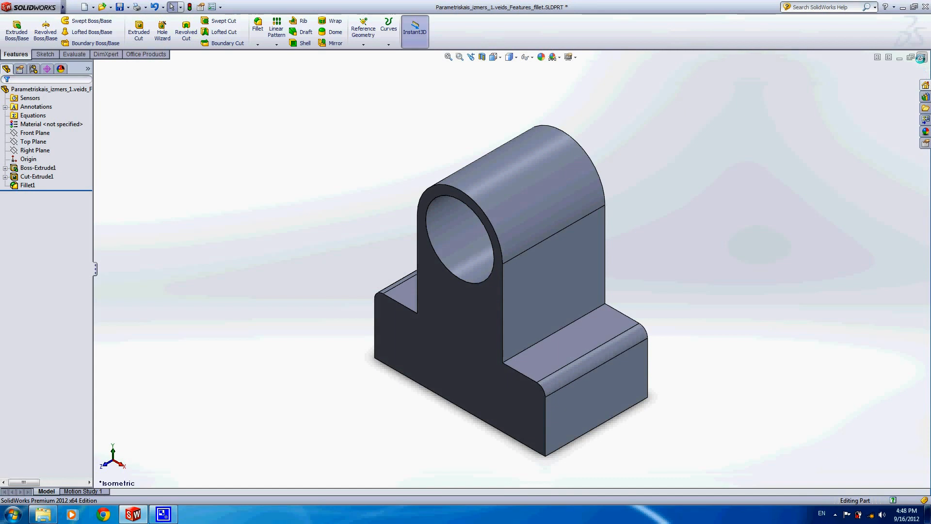
pyautogui.click(922, 58)
pyautogui.click(478, 270)
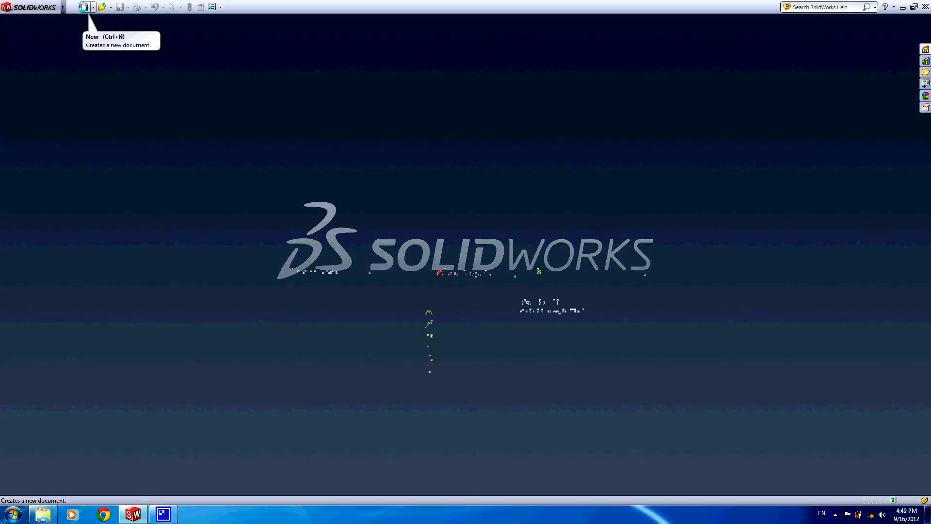
# Create a new part and start an Extruded Boss/Base sketch on the Front Plane.
pyautogui.click(83, 7)
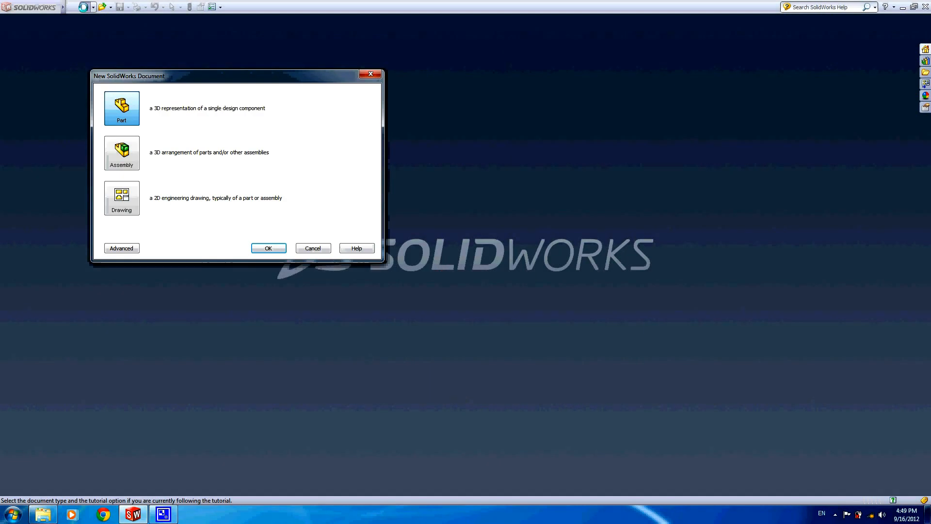
pyautogui.doubleClick(122, 110)
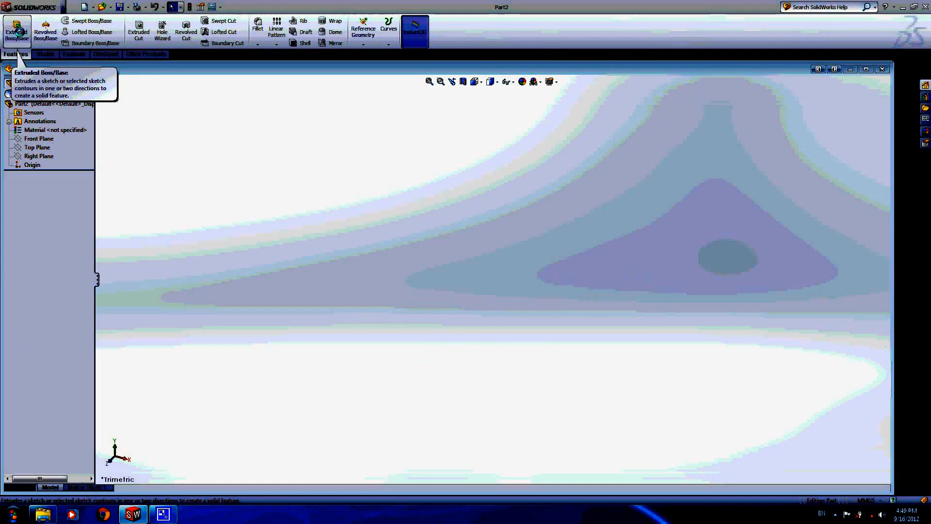
pyautogui.click(18, 32)
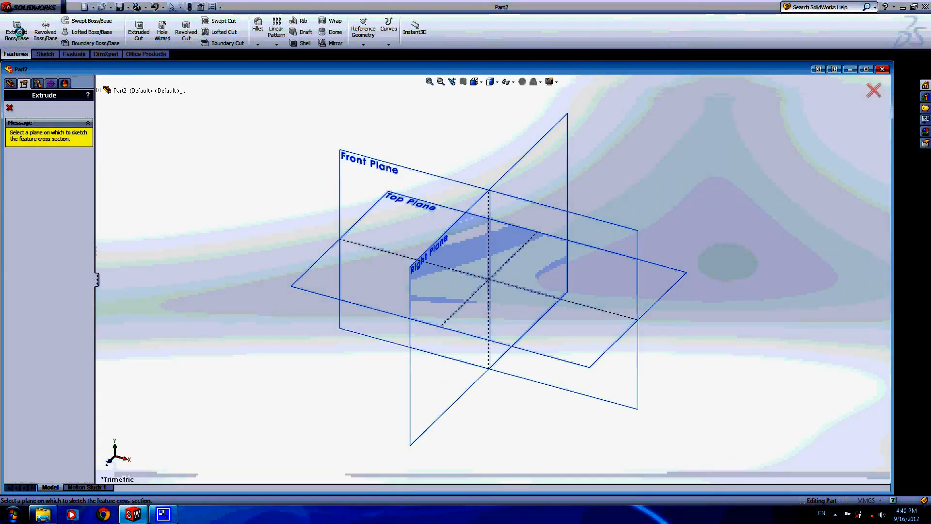
pyautogui.click(364, 165)
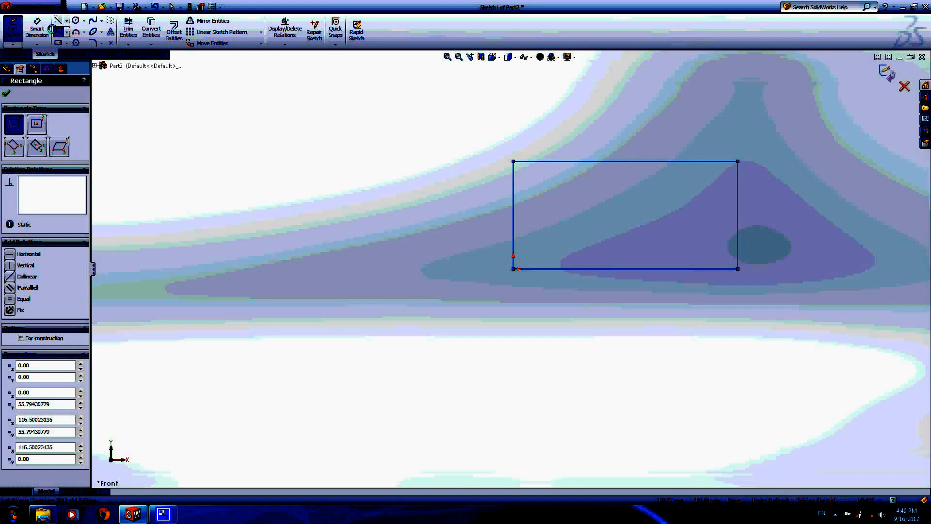
# Sketch an upright on the rectangle's top edge with two vertical lines about 64 mm long joined by a 180° tangent arc of radius about 28 mm.
pyautogui.click(58, 20)
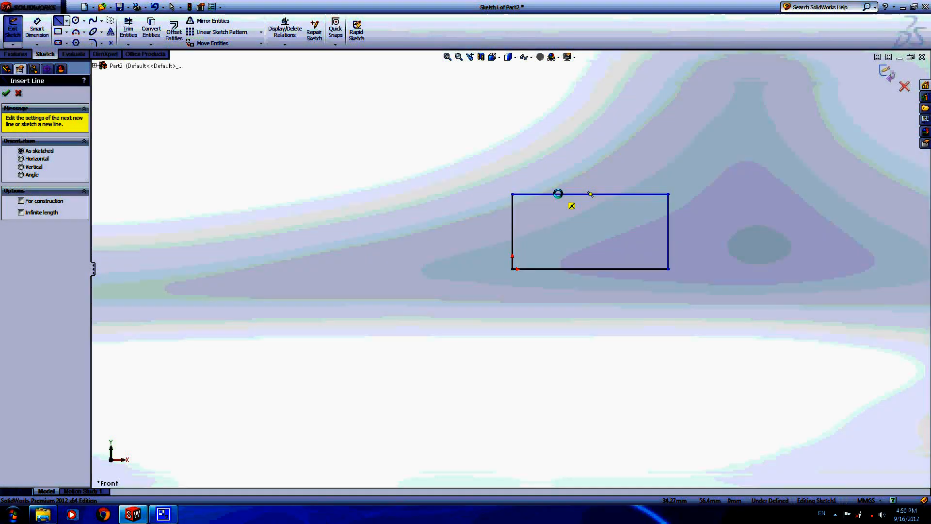
pyautogui.click(558, 194)
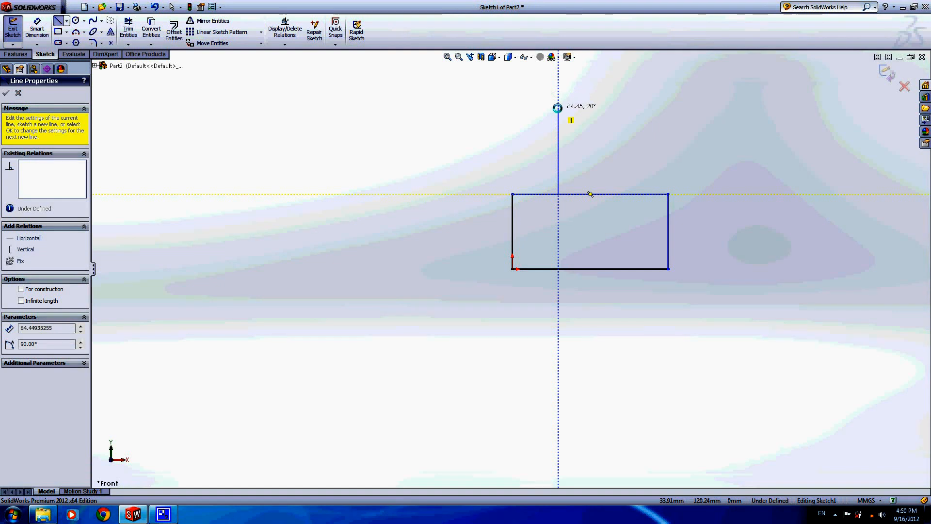
pyautogui.click(557, 107)
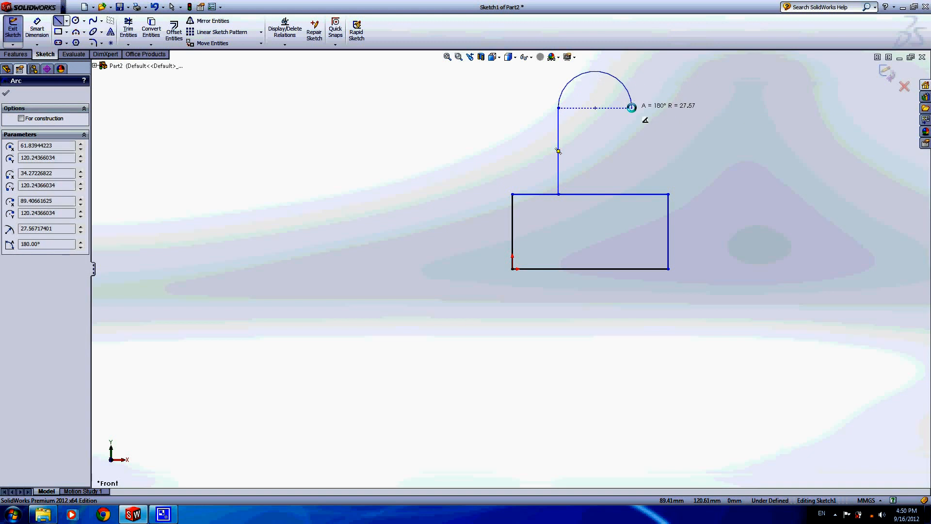
pyautogui.click(632, 108)
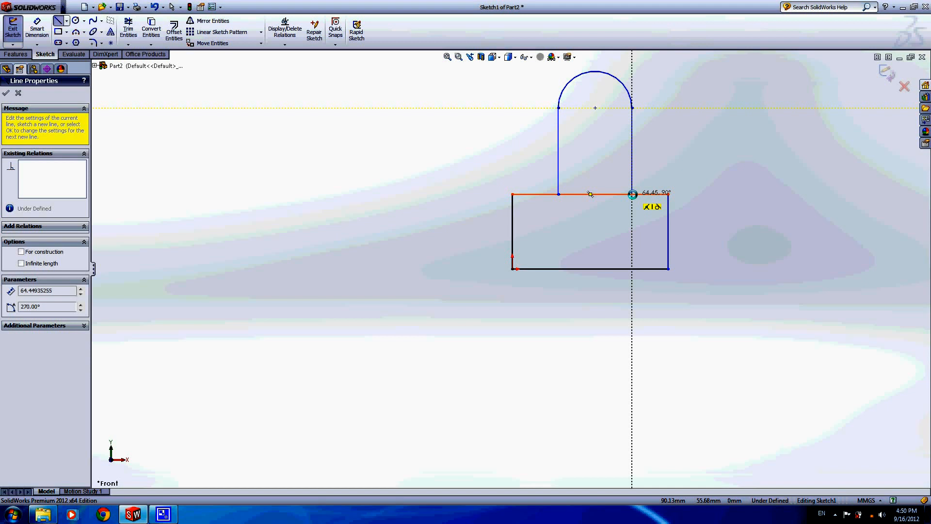
pyautogui.click(632, 193)
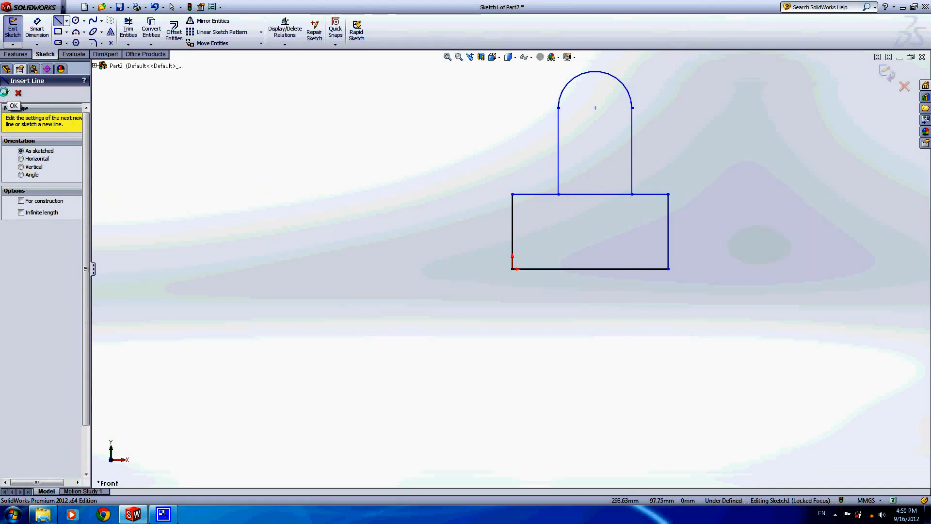
pyautogui.click(4, 92)
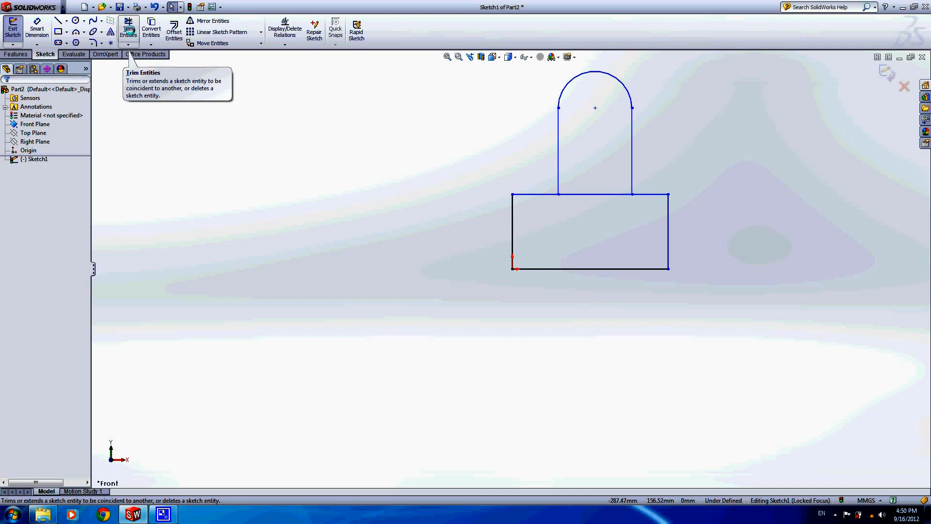
# Trim away the segment of the rectangle's top edge between the upright's two vertical lines using Power trim.
pyautogui.click(129, 30)
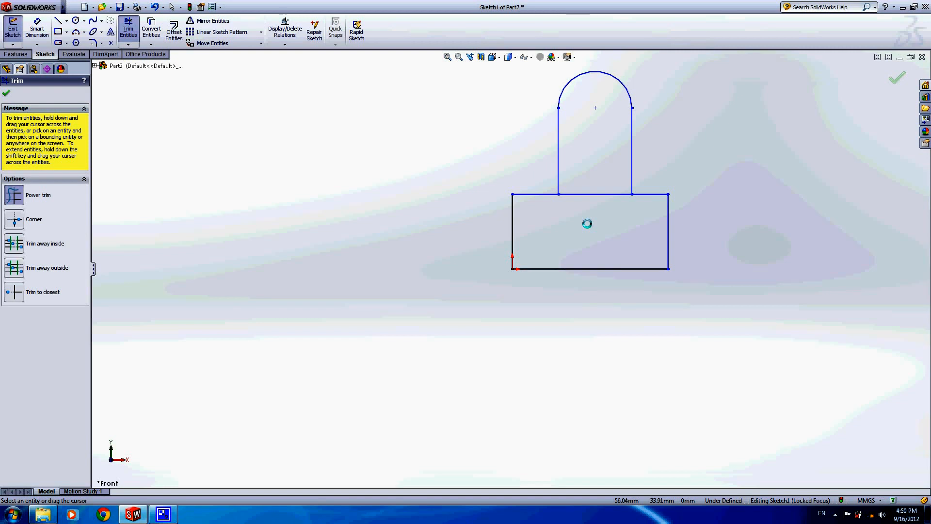
pyautogui.moveTo(588, 224); pyautogui.dragTo(596, 180)
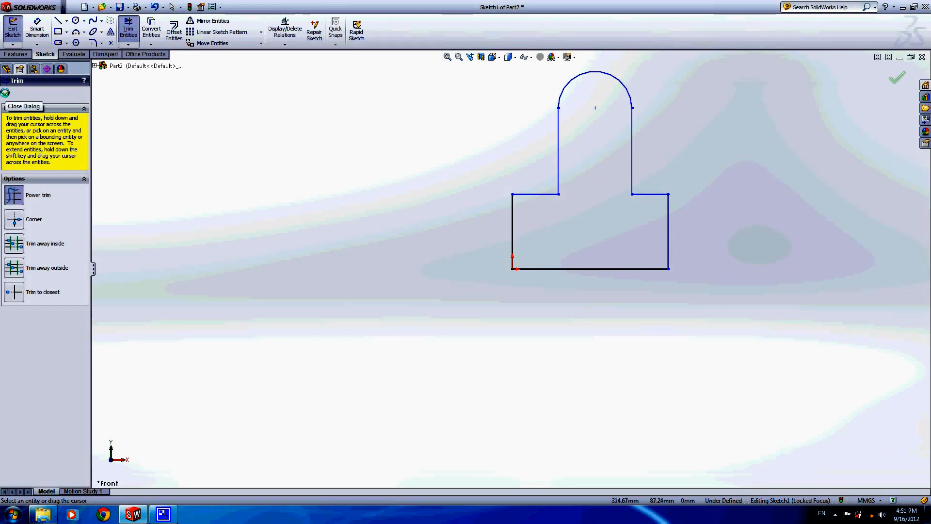
pyautogui.click(4, 92)
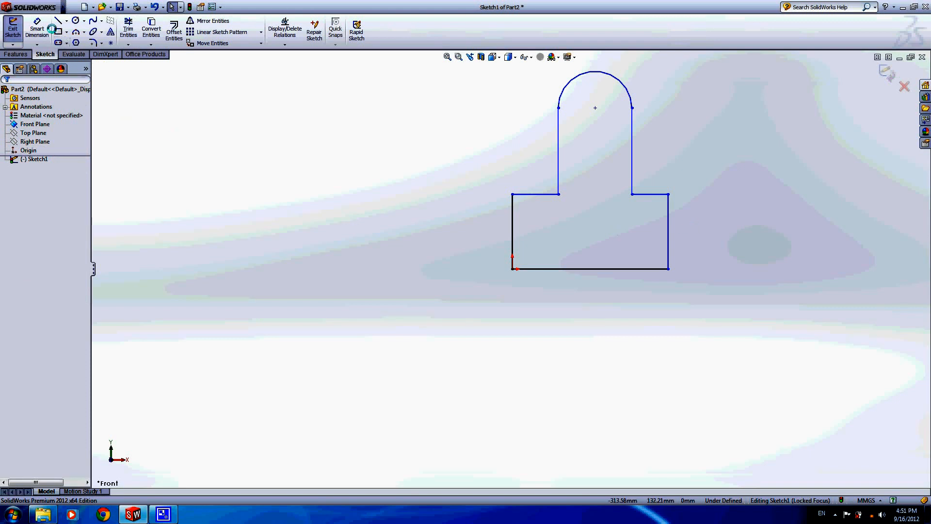
# Dimension the base of the profile to 100 mm wide and 35 mm high.
pyautogui.click(37, 27)
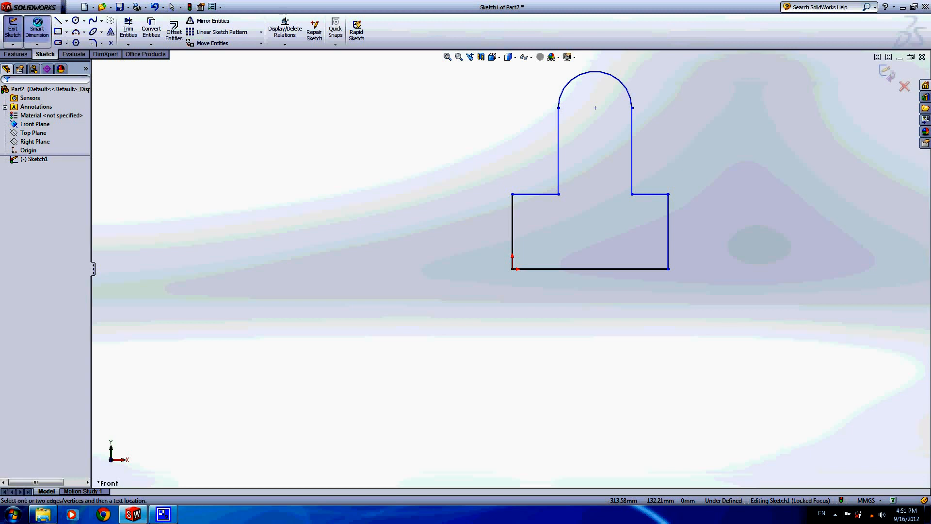
pyautogui.click(593, 270)
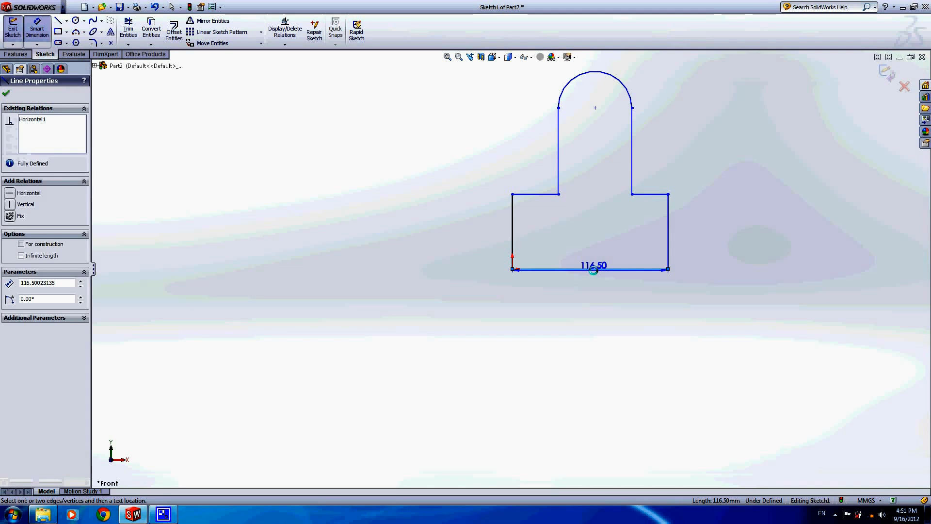
pyautogui.click(585, 309)
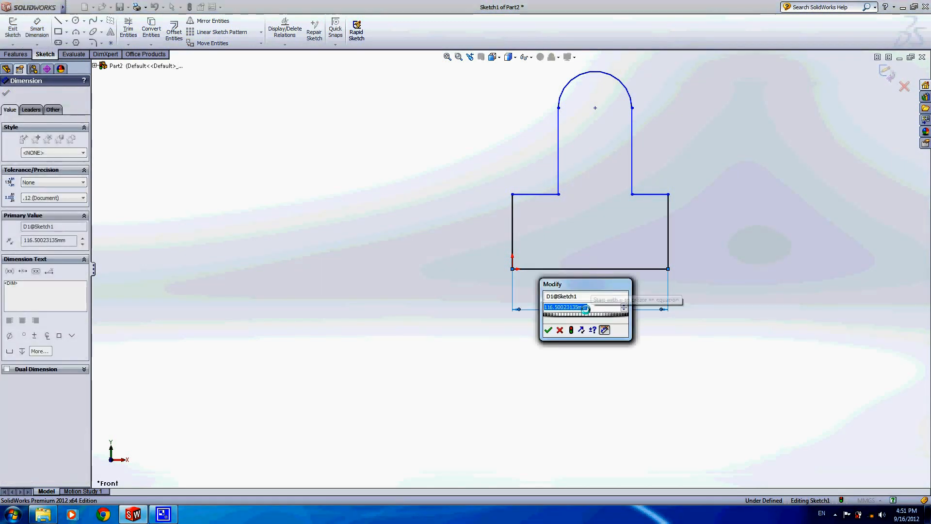
pyautogui.write('100')
pyautogui.press('Return')
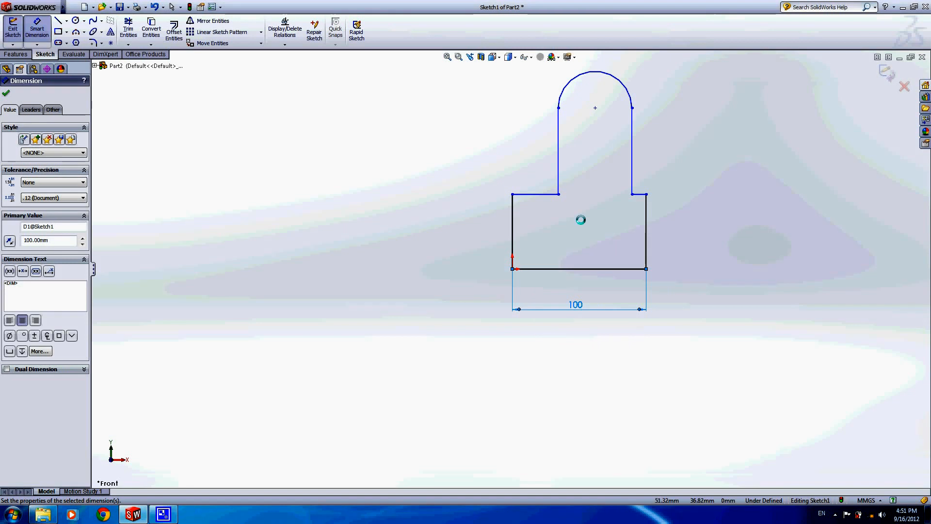
pyautogui.click(473, 232)
pyautogui.write('35')
pyautogui.press('Return')
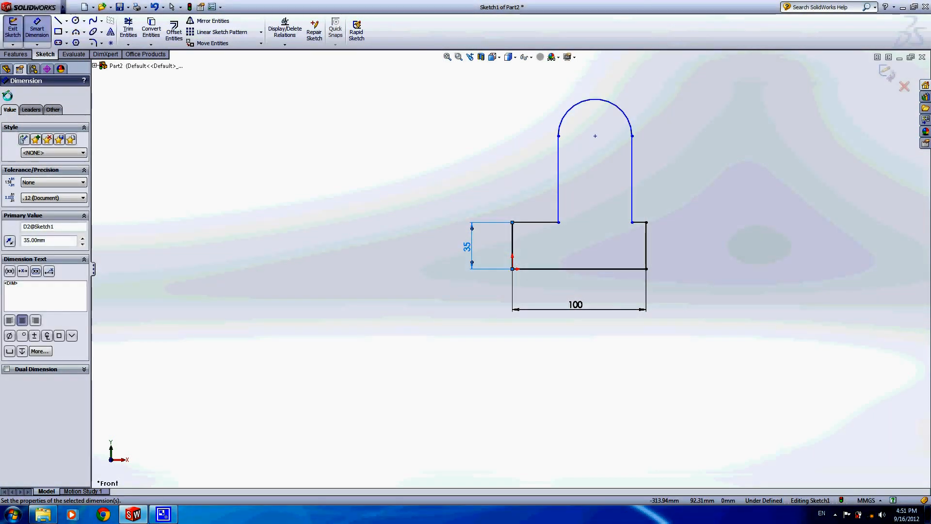
pyautogui.click(6, 93)
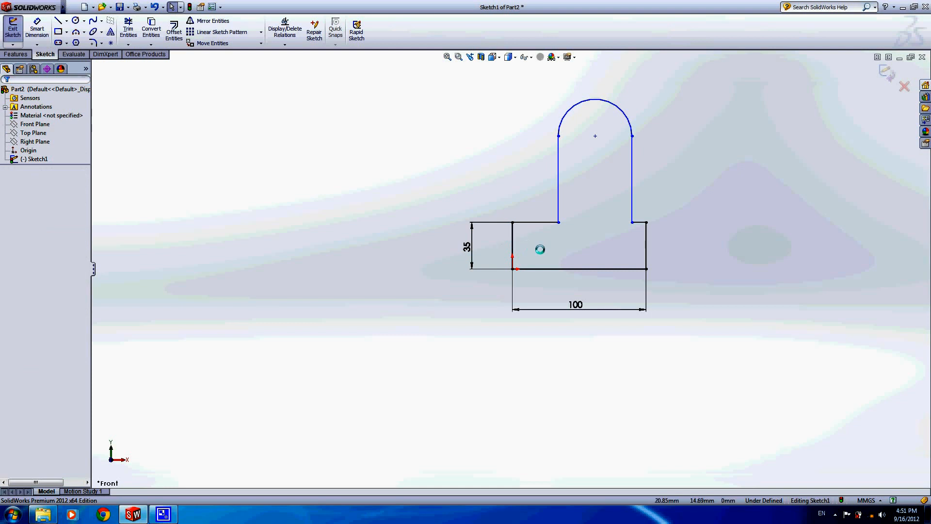
# Add an Equal relation between the two horizontal shoulder lines on either side of the upright.
pyautogui.click(534, 221)
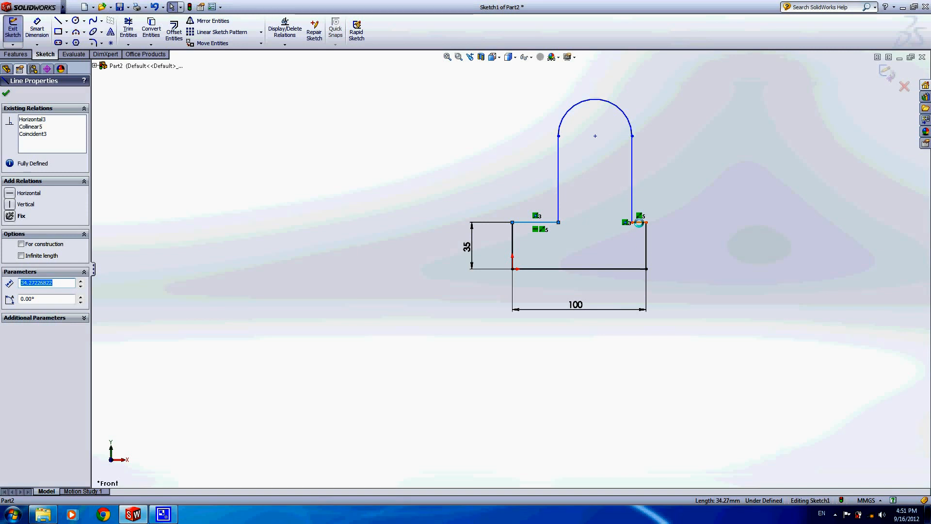
pyautogui.keyDown('ctrl'); pyautogui.click(639, 222); pyautogui.keyUp('ctrl')
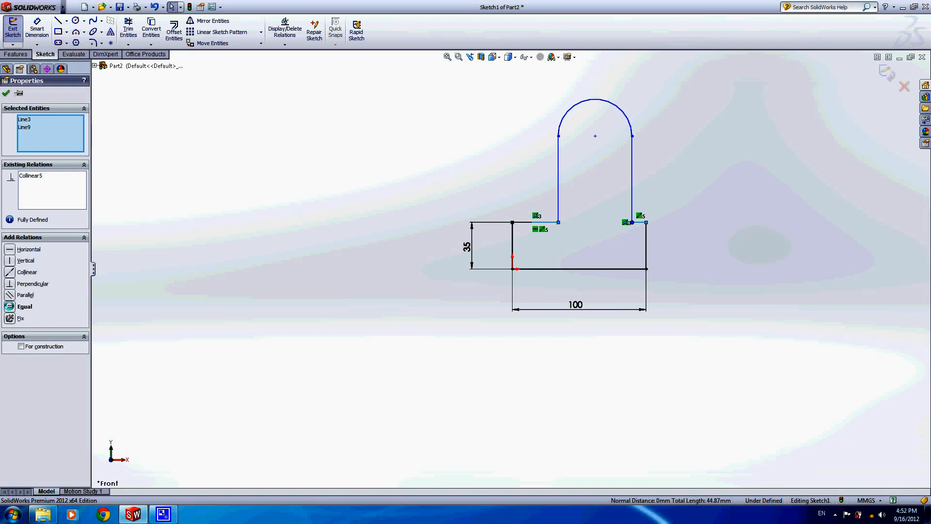
pyautogui.click(10, 306)
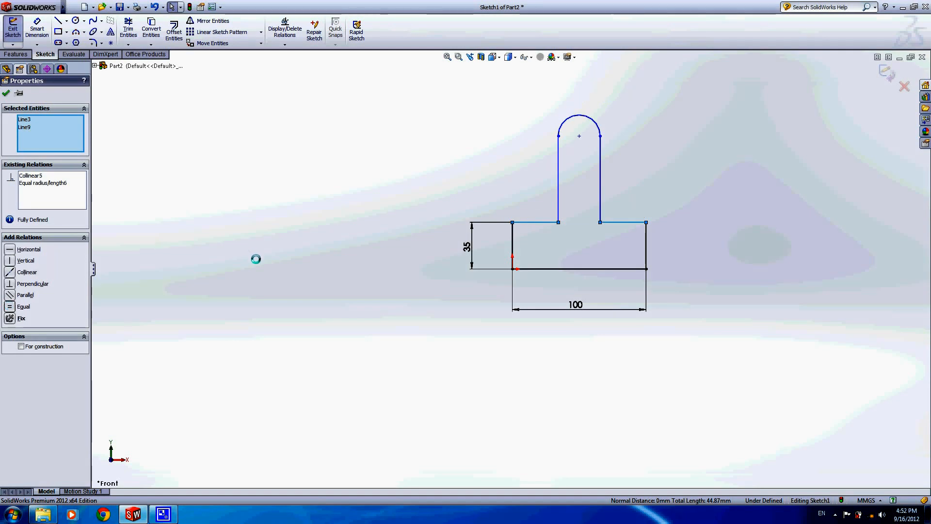
pyautogui.press('Escape')
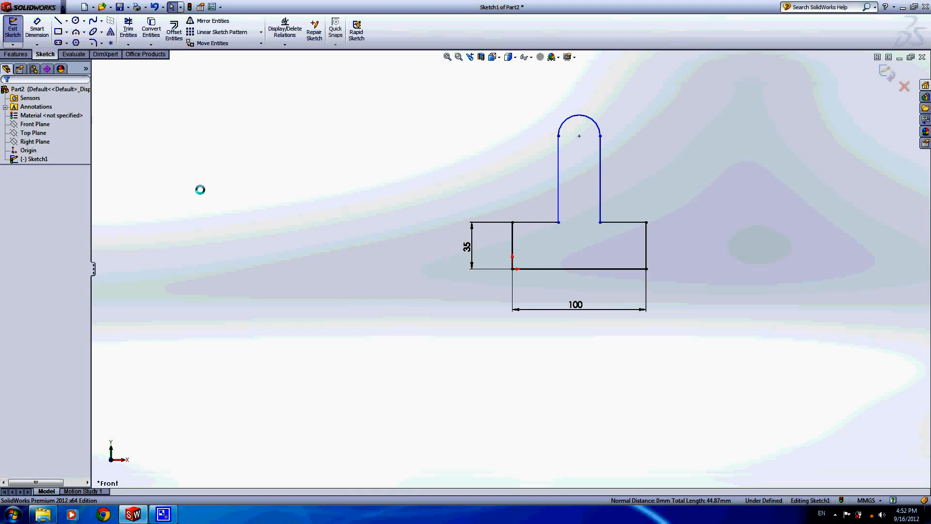
# Add a length dimension to the upright's right vertical line, accepting its current value.
pyautogui.click(37, 46)
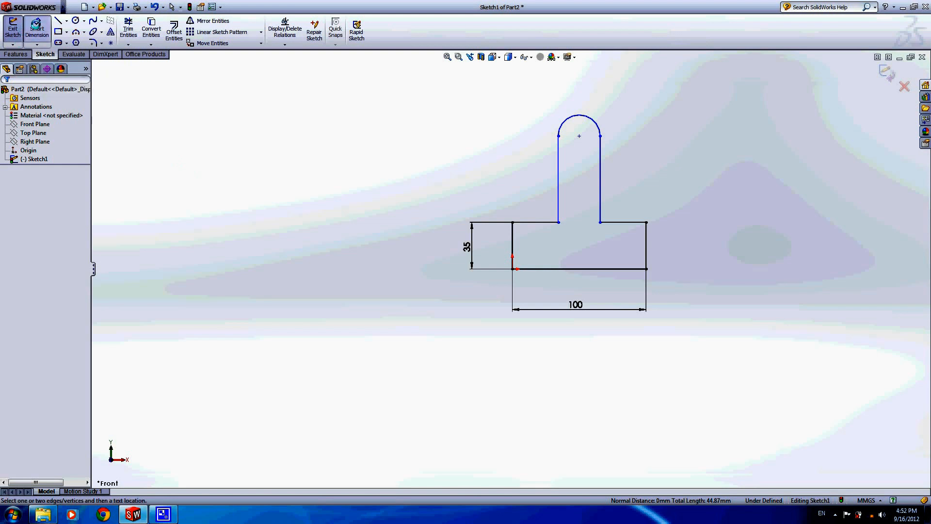
pyautogui.click(601, 182)
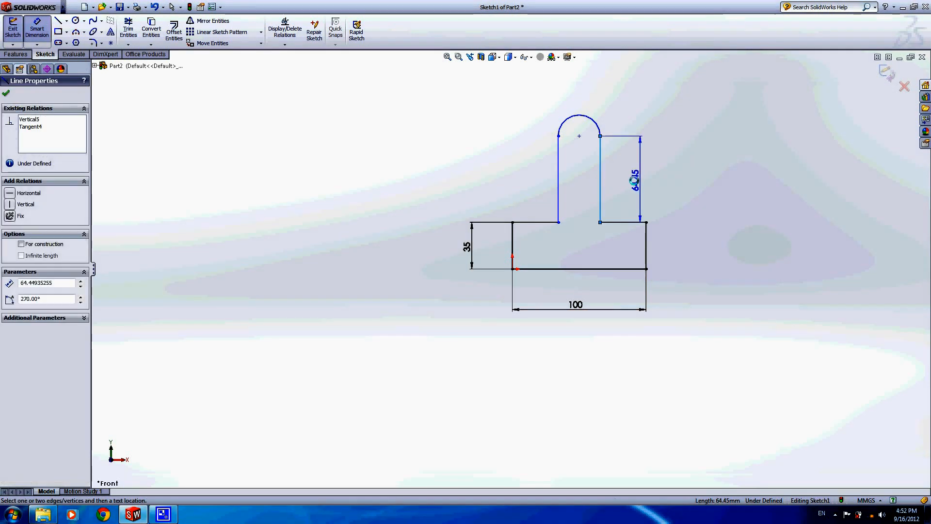
pyautogui.click(634, 180)
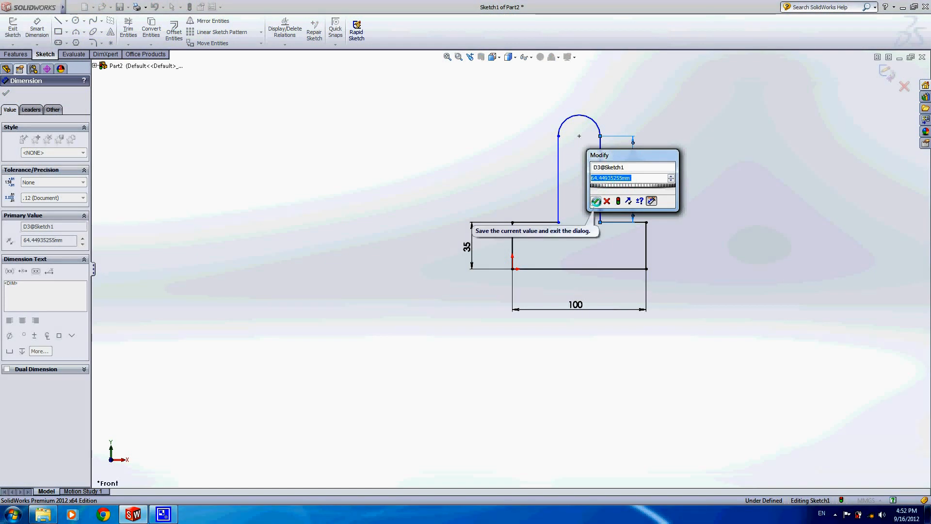
pyautogui.click(594, 201)
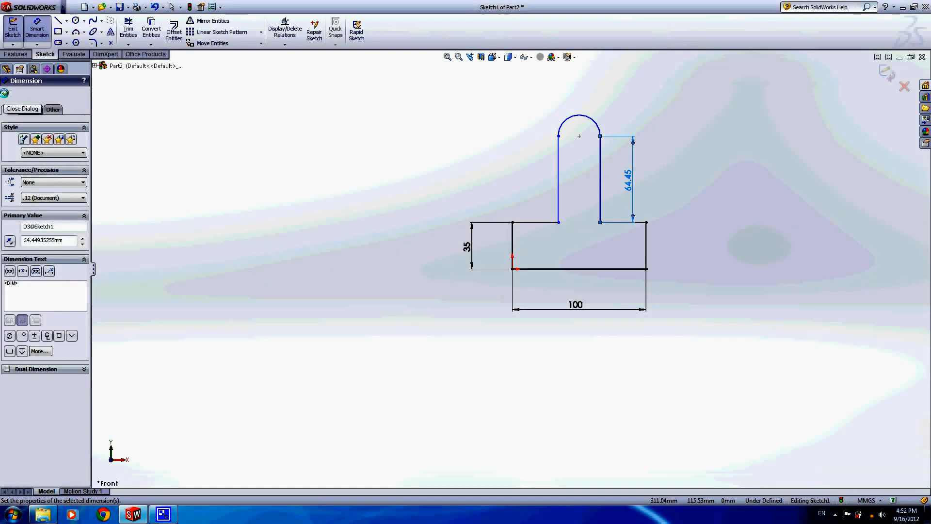
pyautogui.click(5, 93)
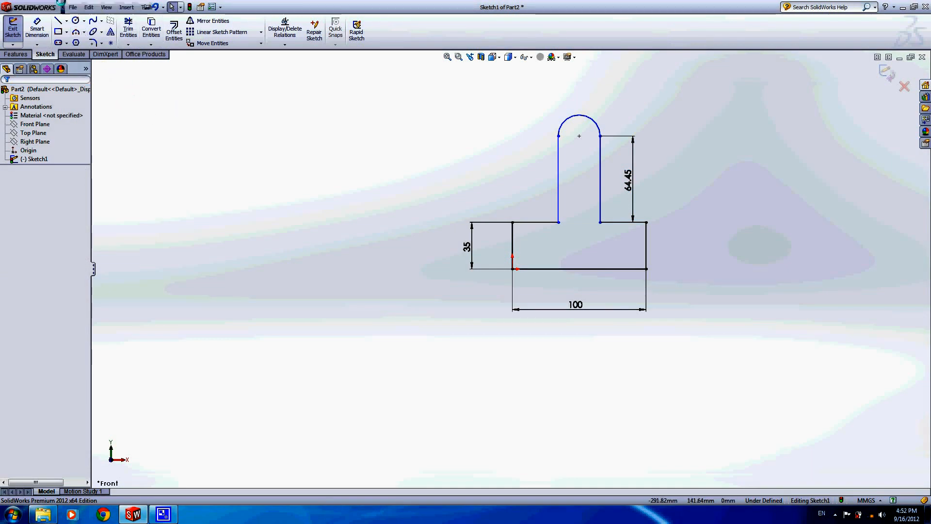
# Open the equations manager and look through its dimension and ordered views, finishing in the equation view.
pyautogui.click(72, 7)
pyautogui.click(72, 7)
pyautogui.click(147, 7)
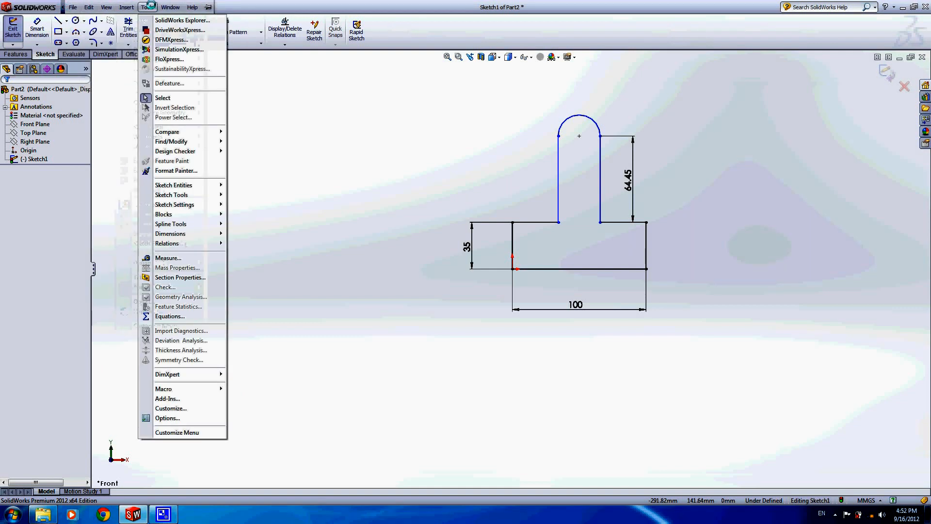
pyautogui.click(189, 316)
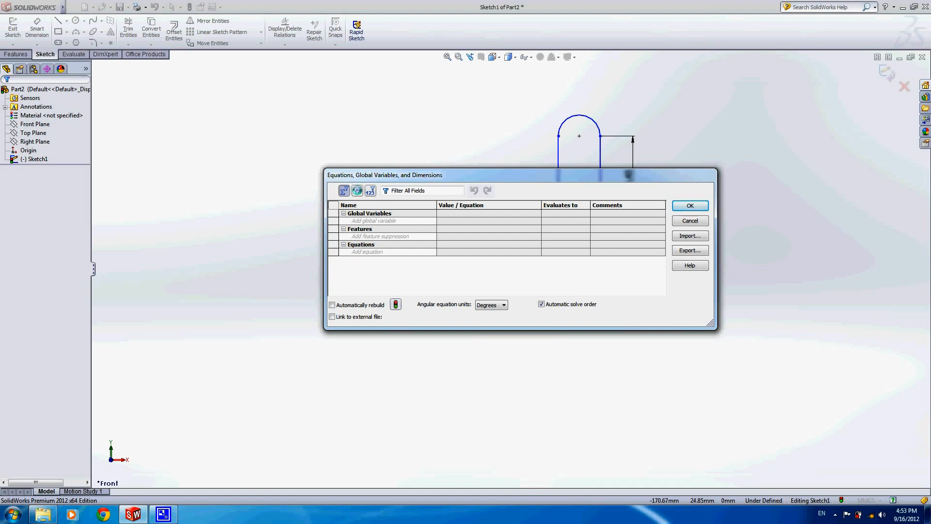
pyautogui.click(358, 190)
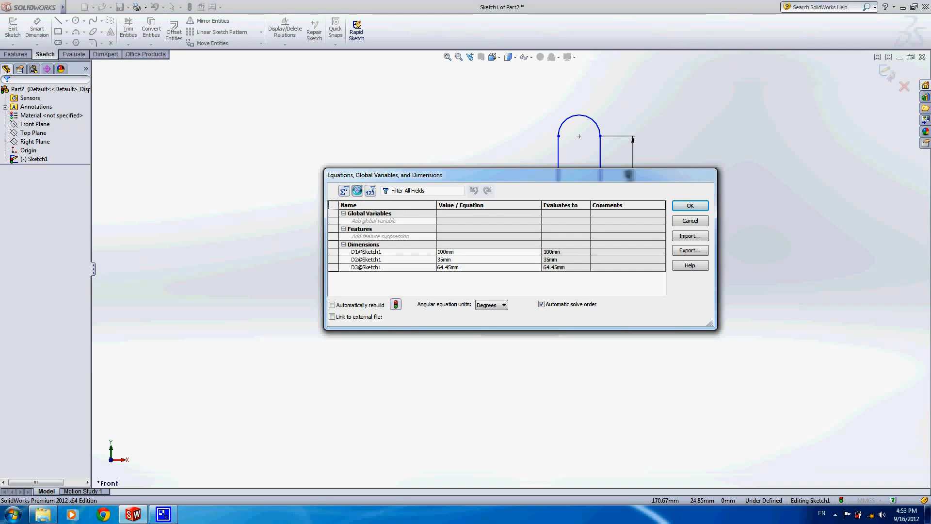
pyautogui.click(370, 190)
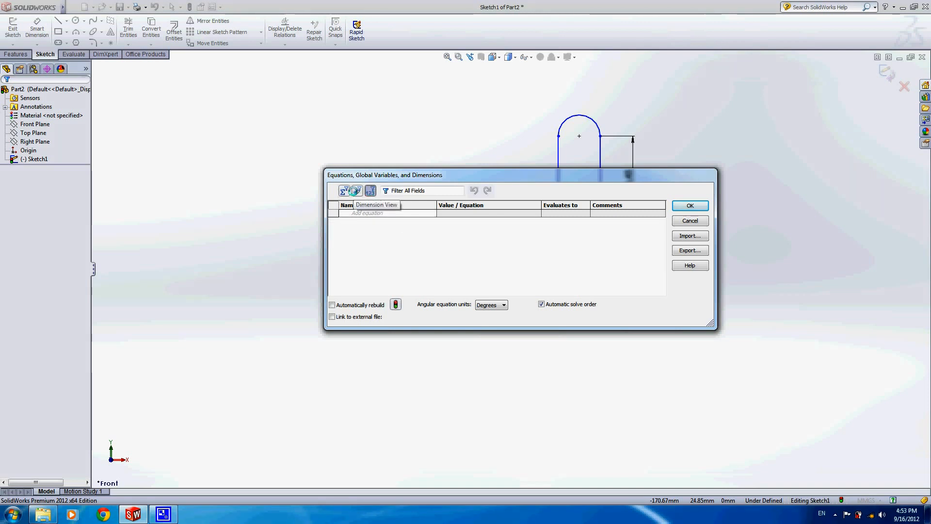
pyautogui.click(356, 191)
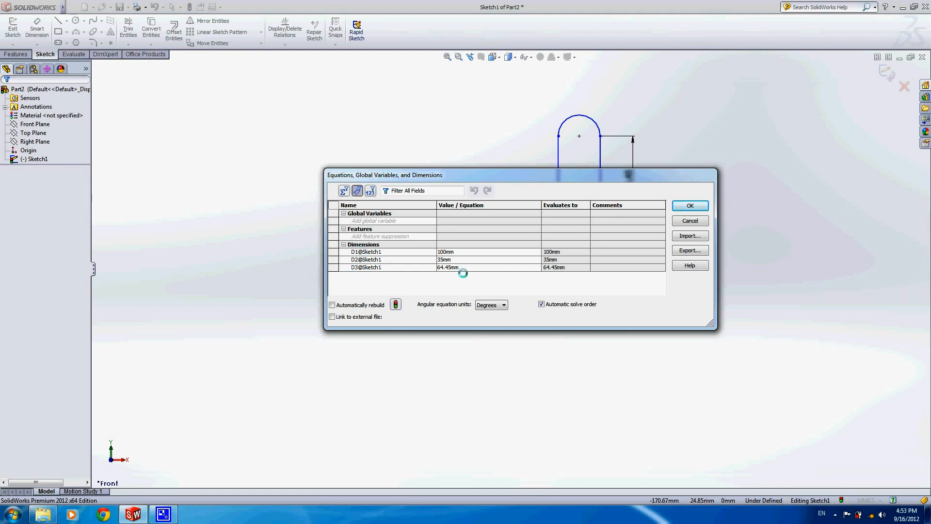
pyautogui.click(344, 190)
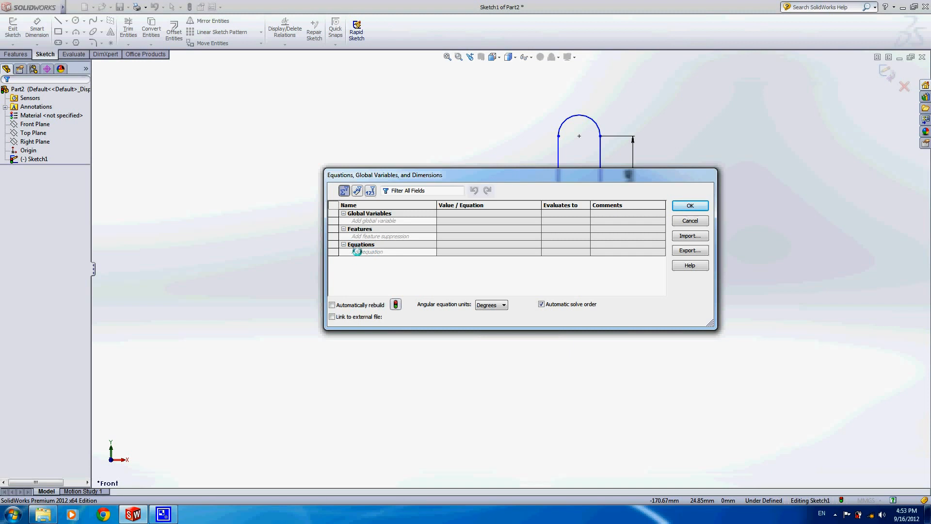
# Add an equation that makes the upright's height dimension D3@Sketch1 equal to half the base width, "D1@Sketch1" / 2.
pyautogui.click(357, 251)
pyautogui.moveTo(503, 180); pyautogui.dragTo(605, 328)
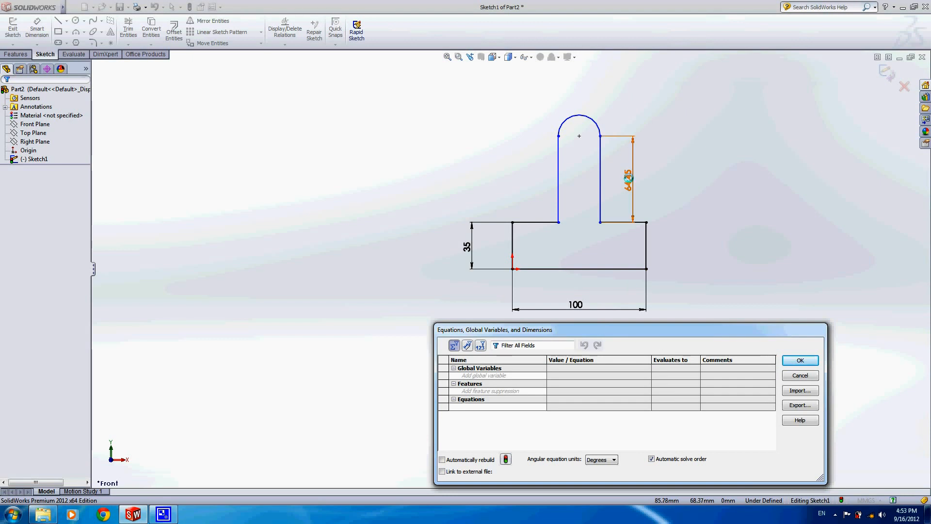
pyautogui.click(628, 178)
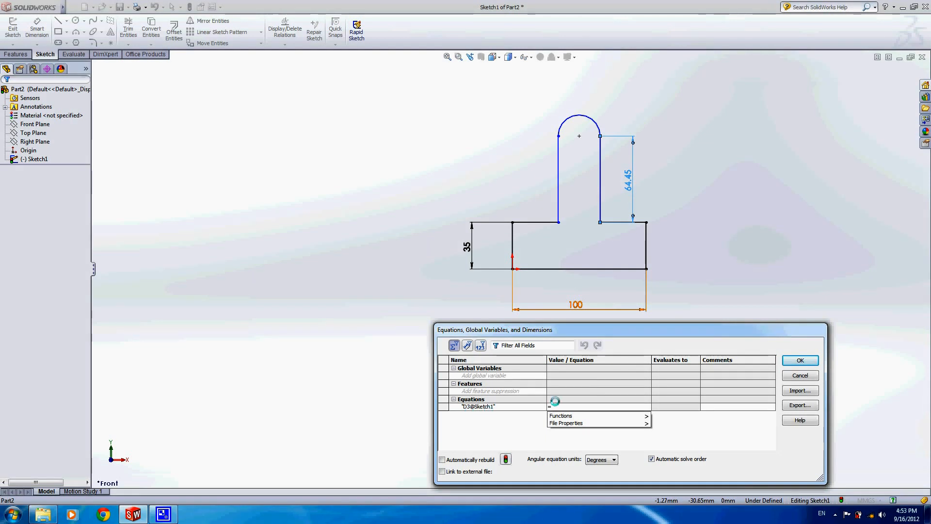
pyautogui.moveTo(570, 414)
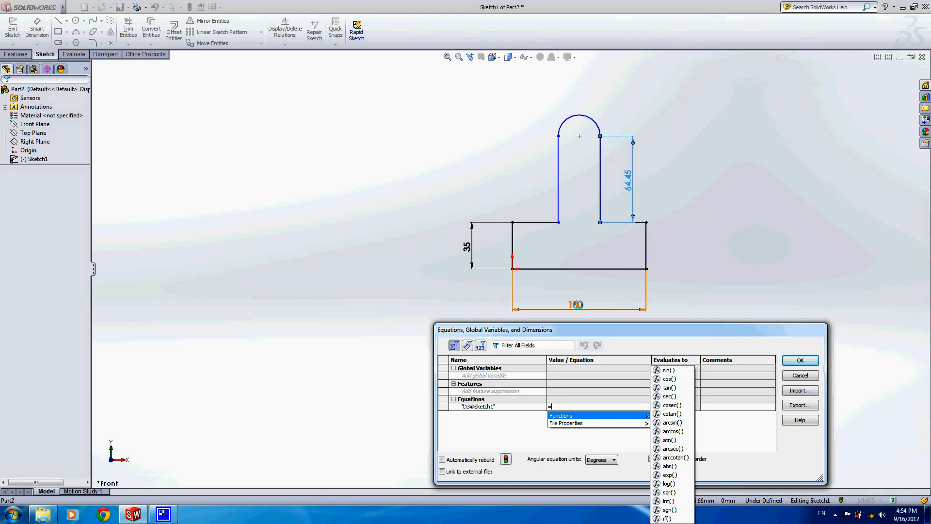
pyautogui.click(577, 304)
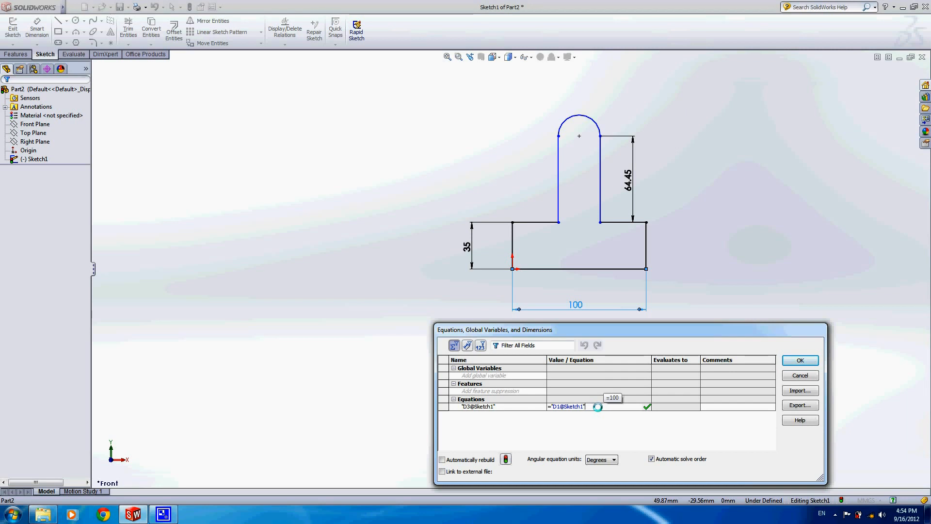
pyautogui.write('/')
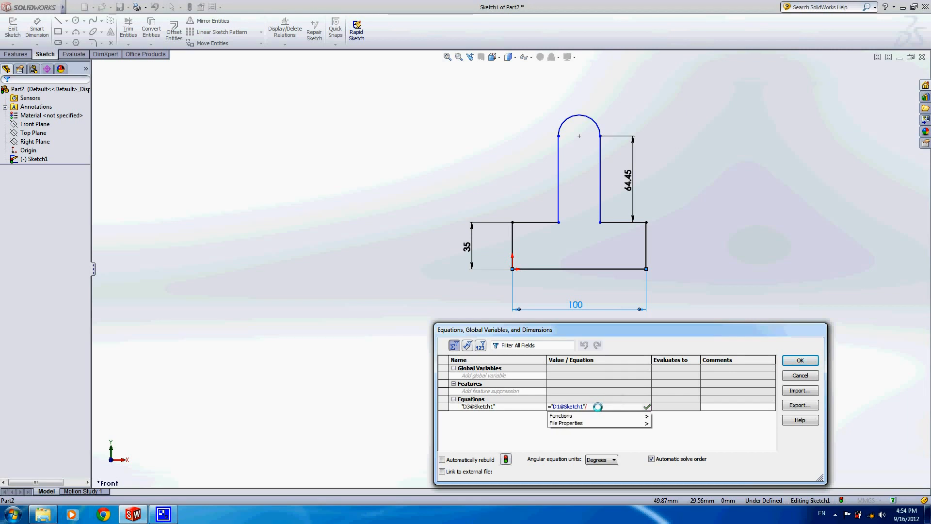
pyautogui.write('2')
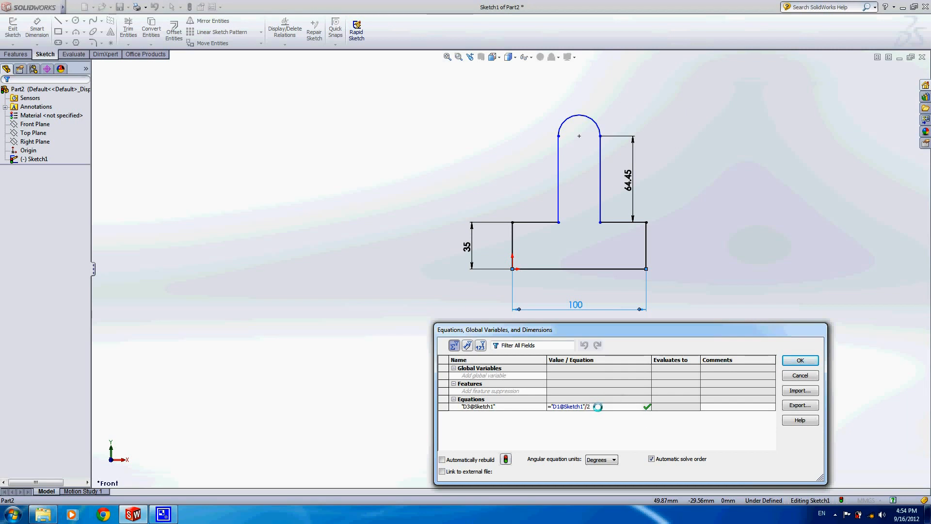
pyautogui.press('Tab')
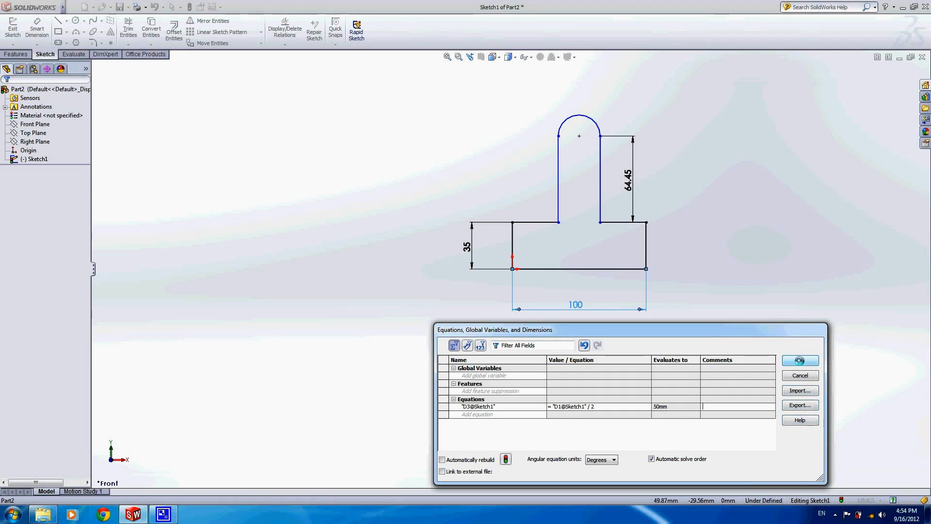
pyautogui.click(799, 361)
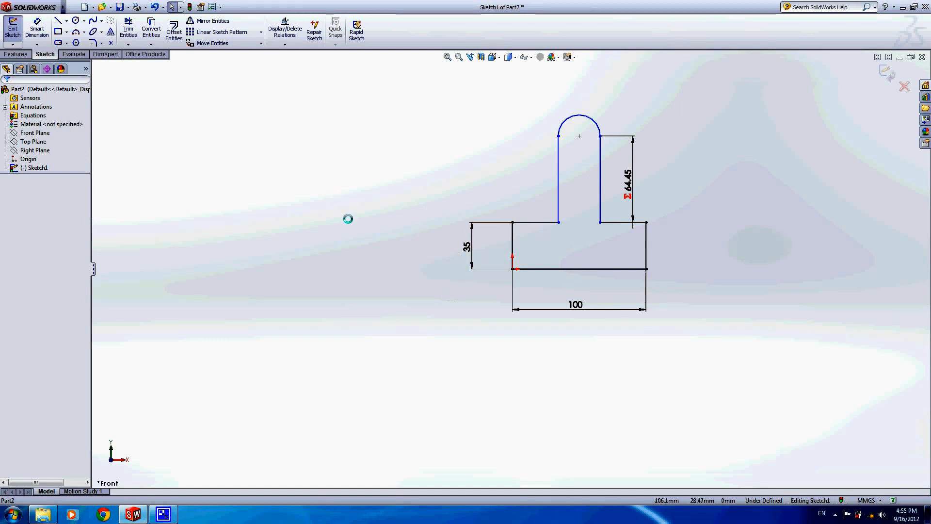
# Rebuild the part to apply the equation and reopen Sketch1 for editing.
pyautogui.click(10, 169)
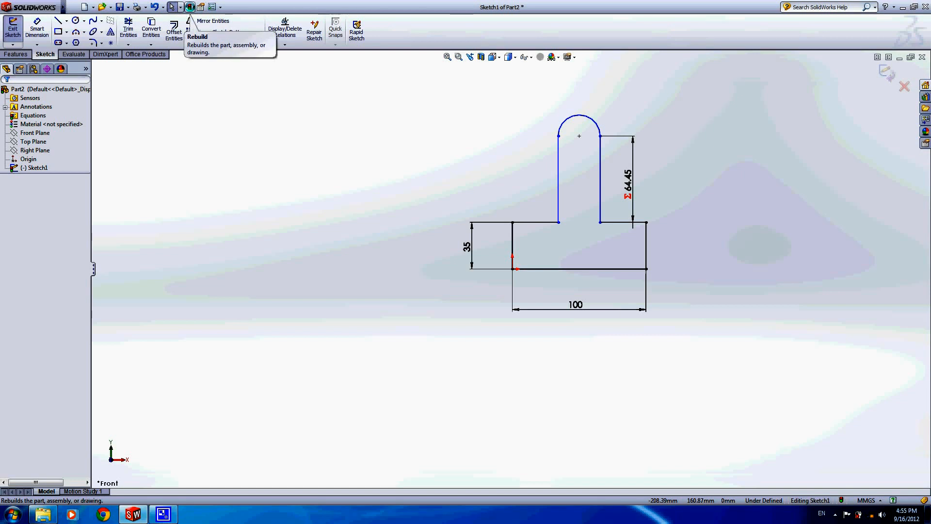
pyautogui.click(189, 7)
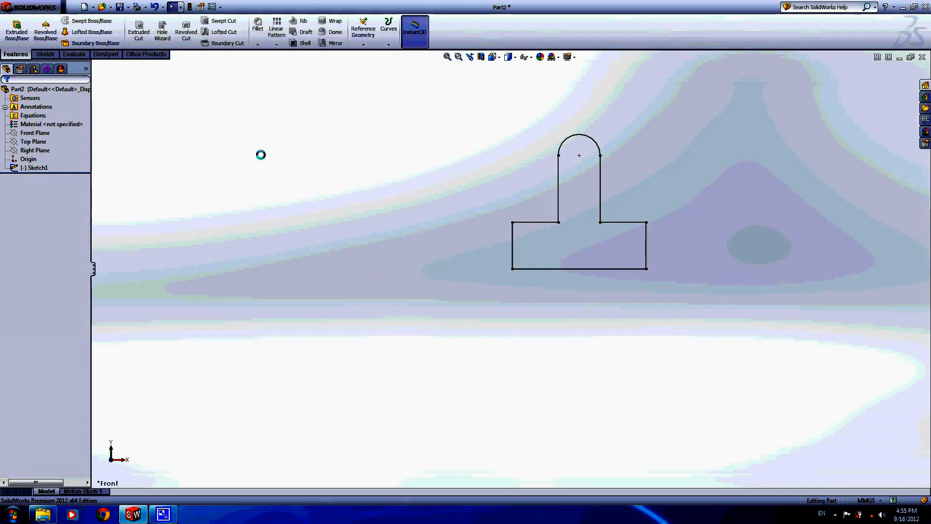
pyautogui.click(34, 168)
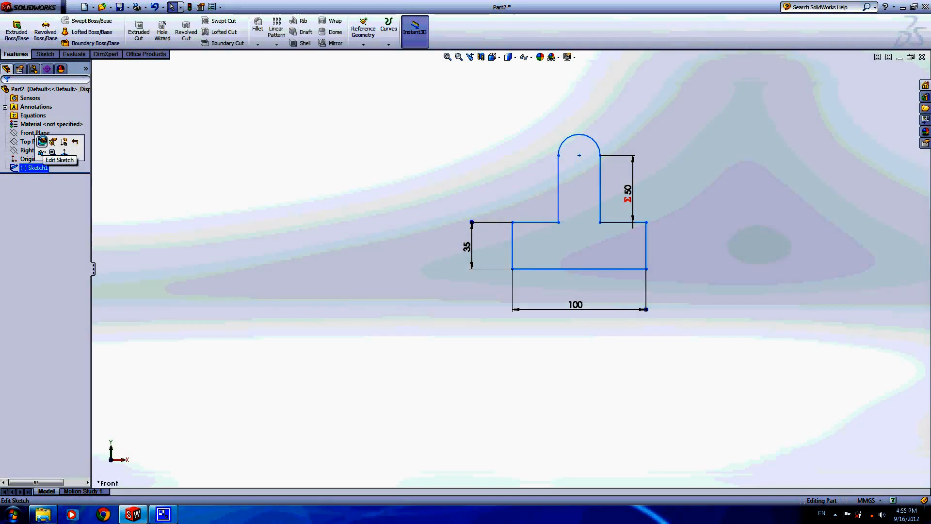
pyautogui.click(42, 142)
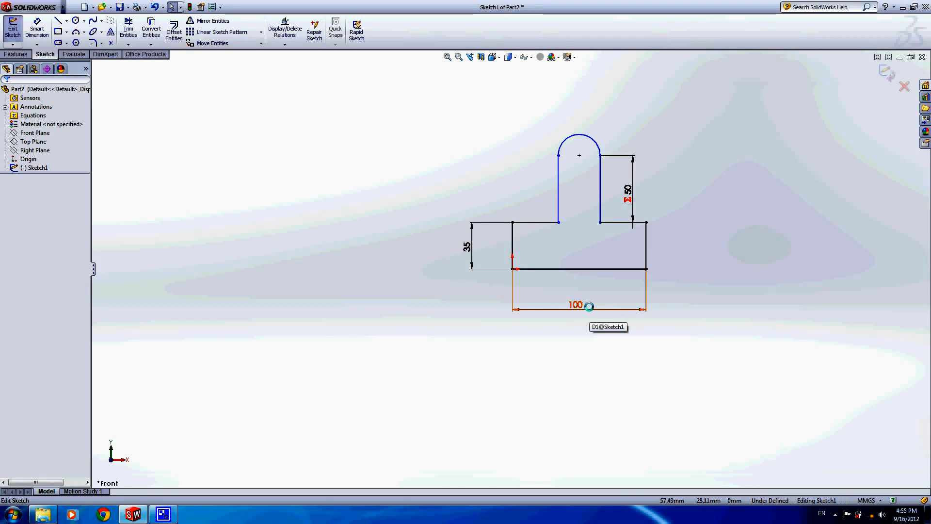
# Test the equation by setting the base width to 70 mm and restoring it to 100 mm.
pyautogui.doubleClick(579, 305)
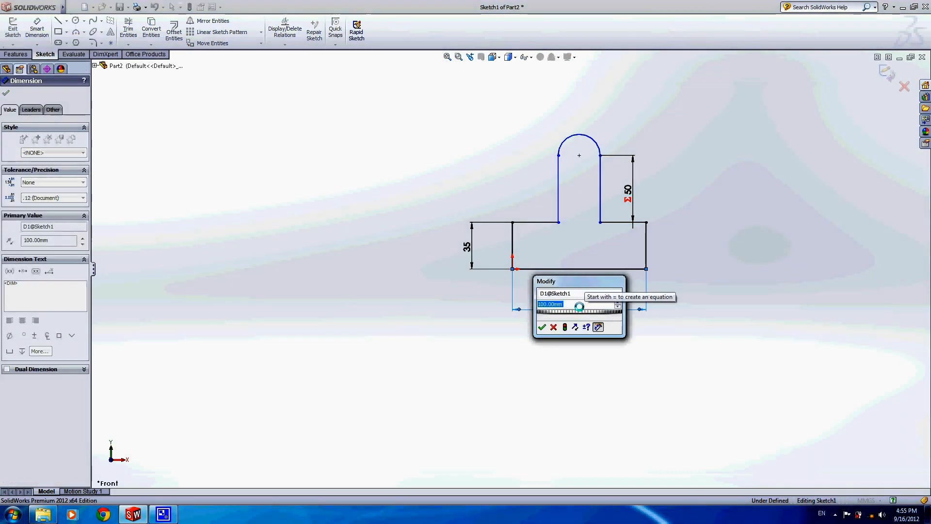
pyautogui.write('700')
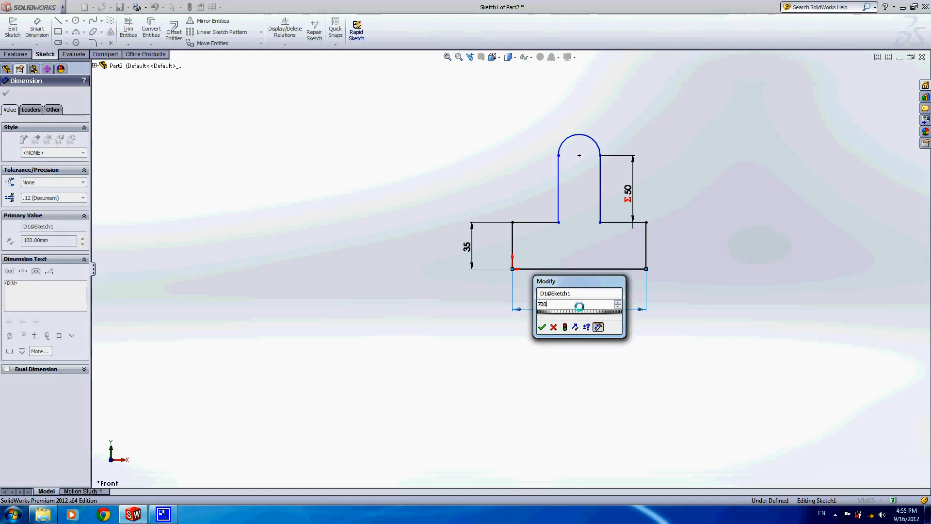
pyautogui.press('BackSpace')
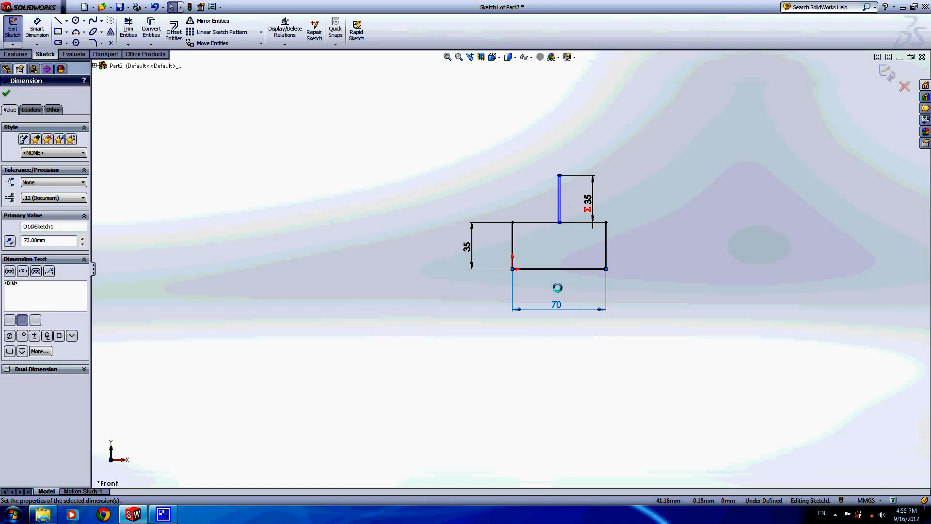
pyautogui.doubleClick(554, 303)
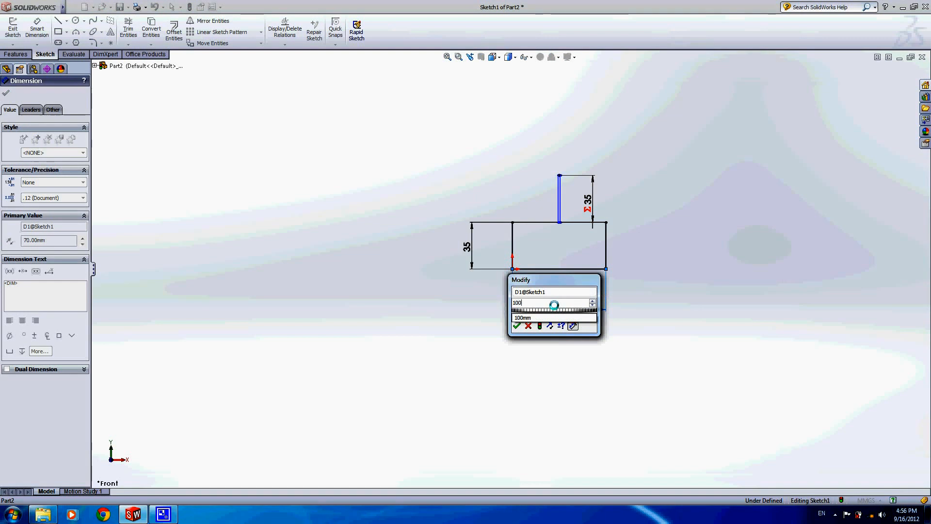
pyautogui.press('Return')
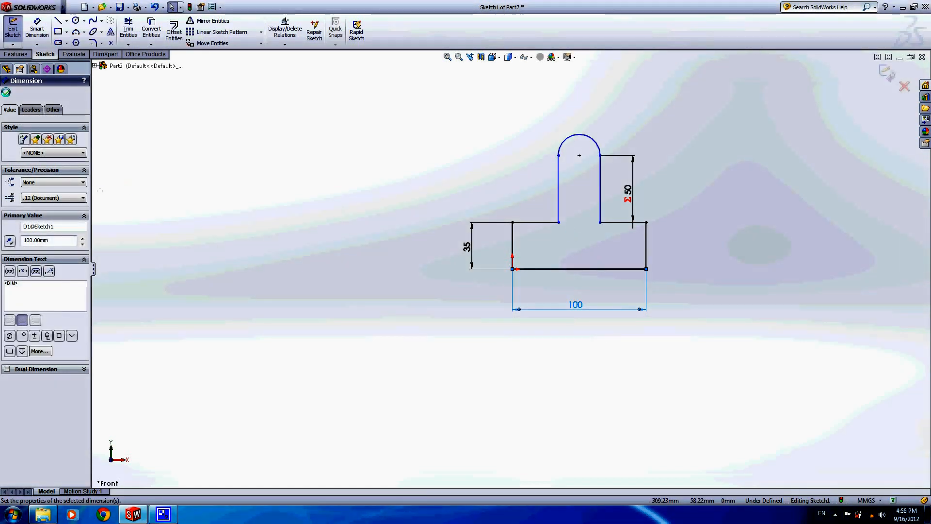
pyautogui.click(6, 92)
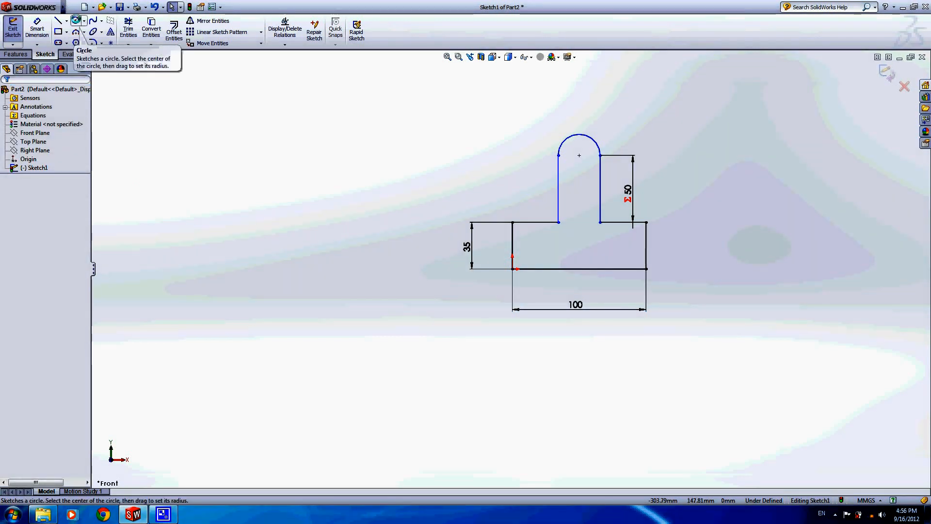
# Sketch a circle of radius about 10 mm centred on the upright's top arc.
pyautogui.click(76, 20)
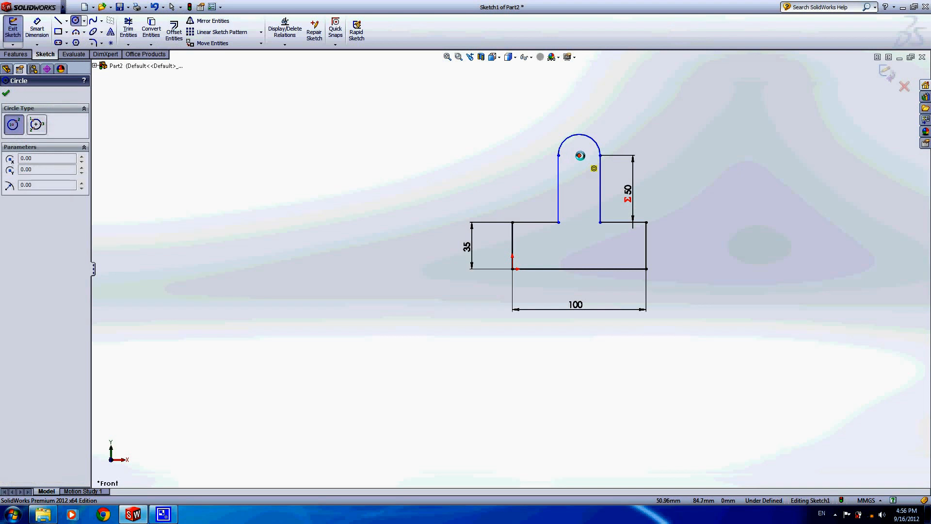
pyautogui.click(578, 156)
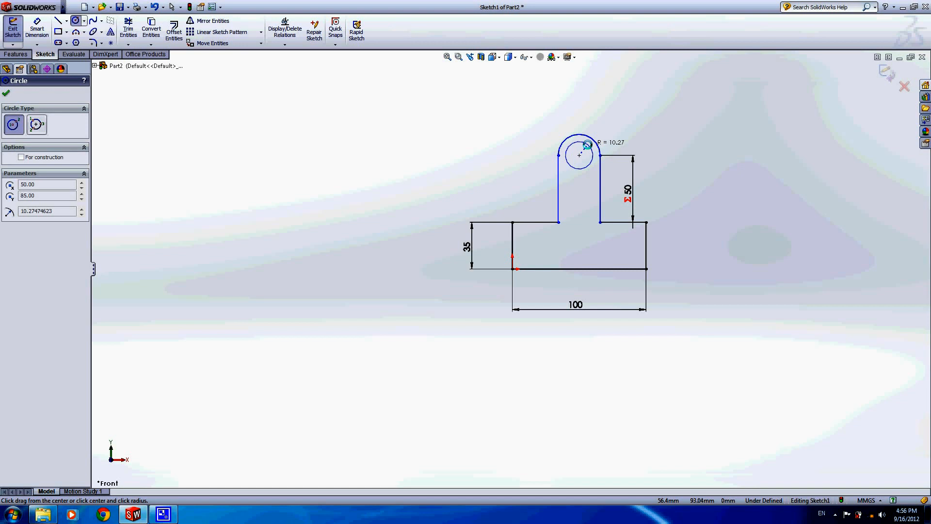
pyautogui.click(587, 144)
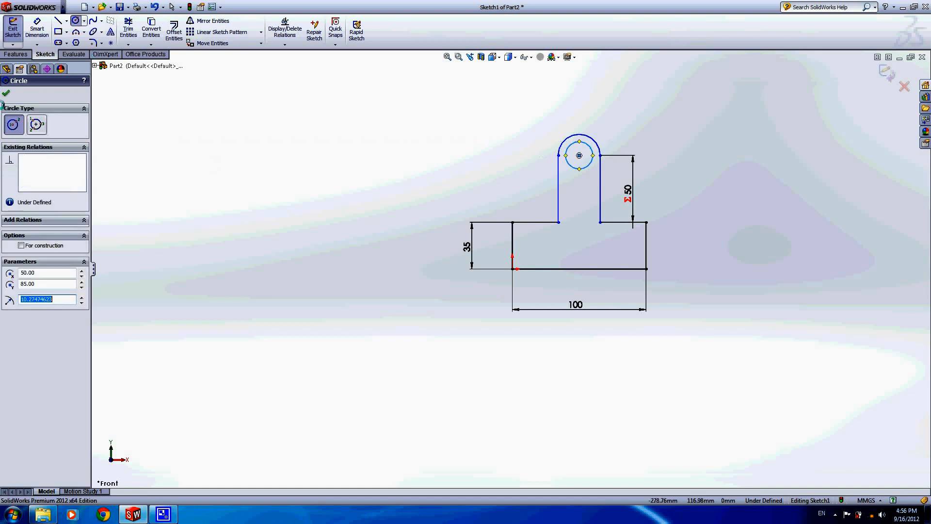
pyautogui.press('Escape')
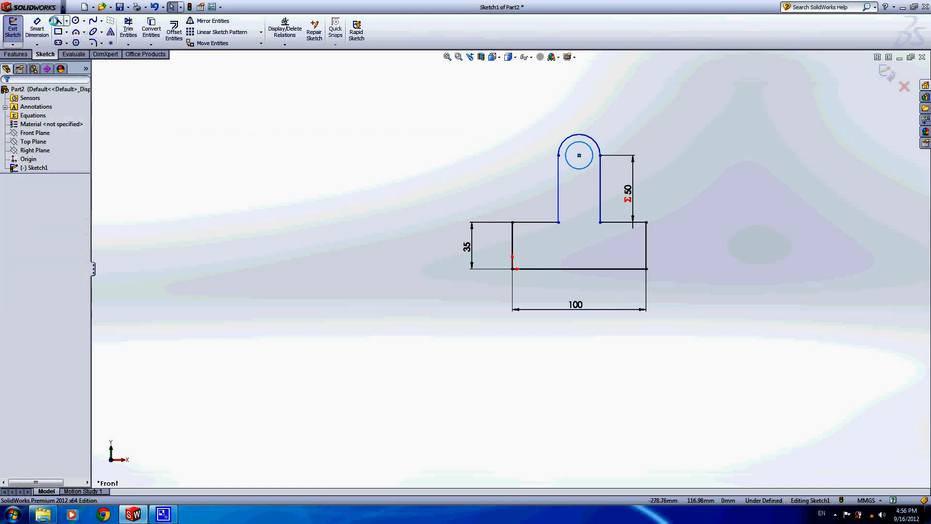
# Dimension the upright's width between its two vertical lines to 50 mm.
pyautogui.click(36, 28)
pyautogui.click(558, 191)
pyautogui.click(600, 196)
pyautogui.click(581, 248)
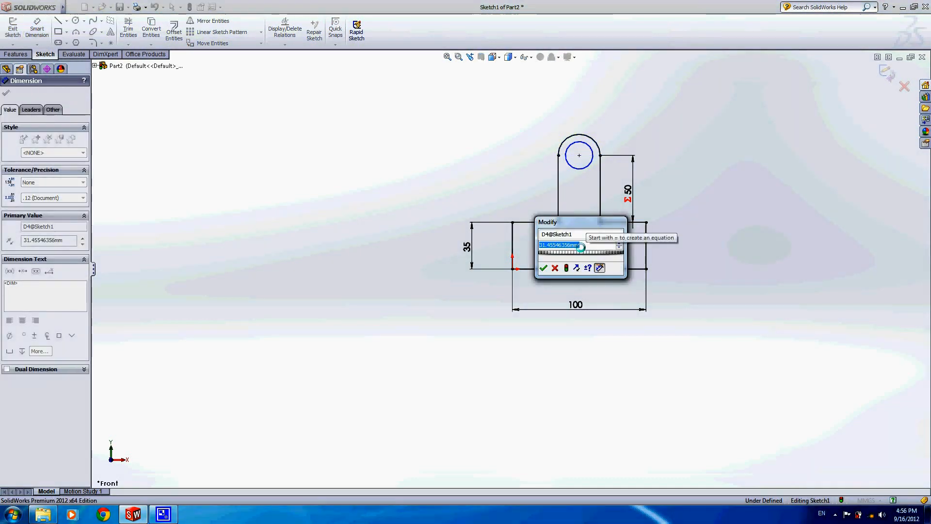
pyautogui.write('50')
pyautogui.press('Return')
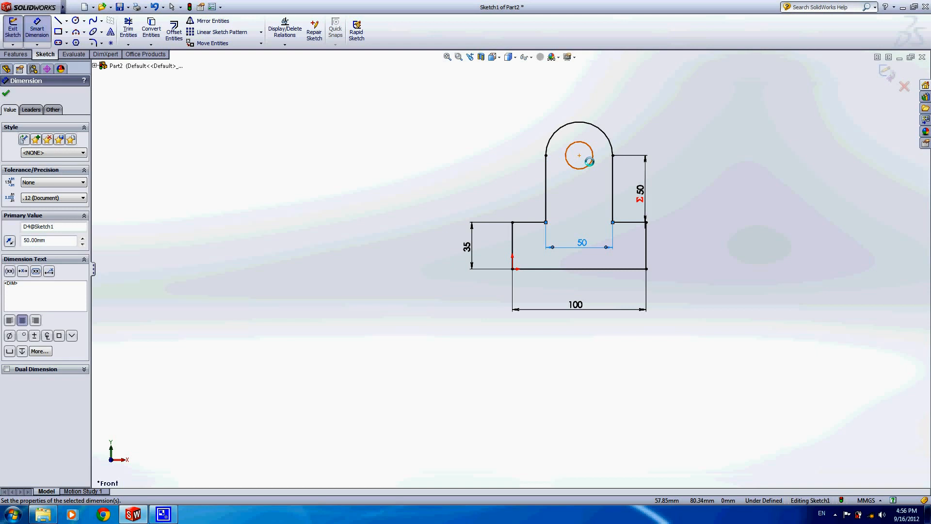
# Dimension the diameter of the circle in the upright, accepting its drawn size.
pyautogui.click(589, 161)
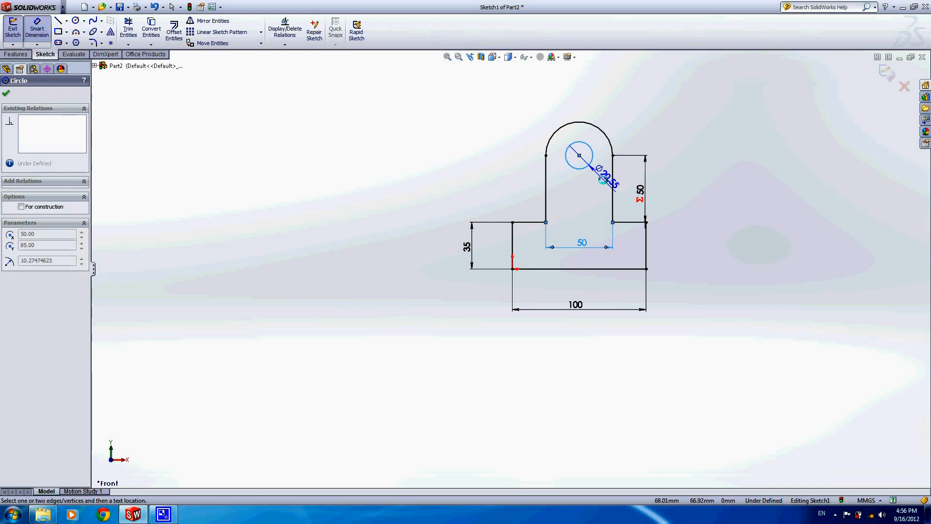
pyautogui.click(606, 177)
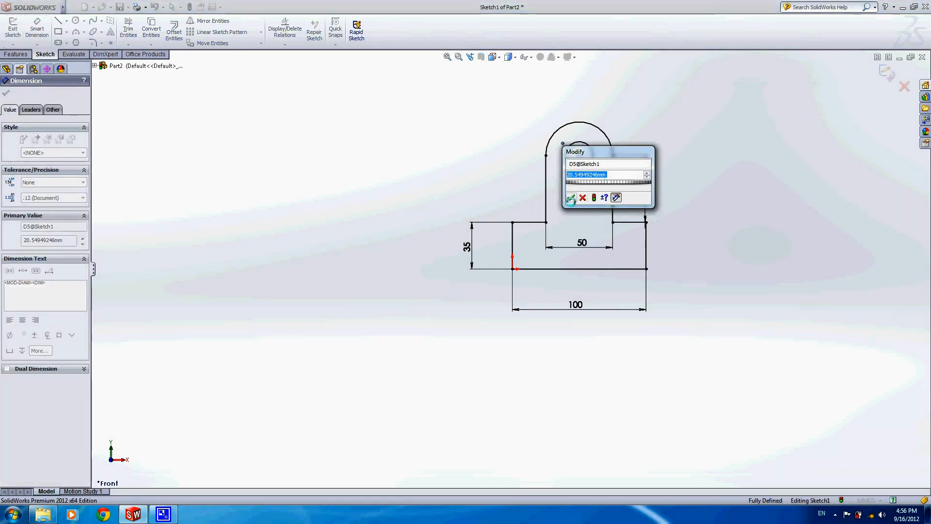
pyautogui.click(571, 198)
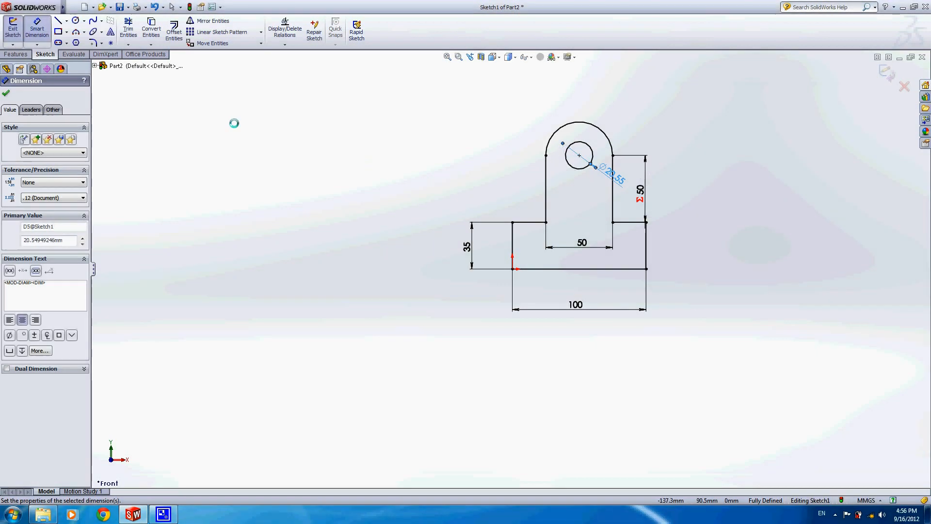
pyautogui.click(5, 92)
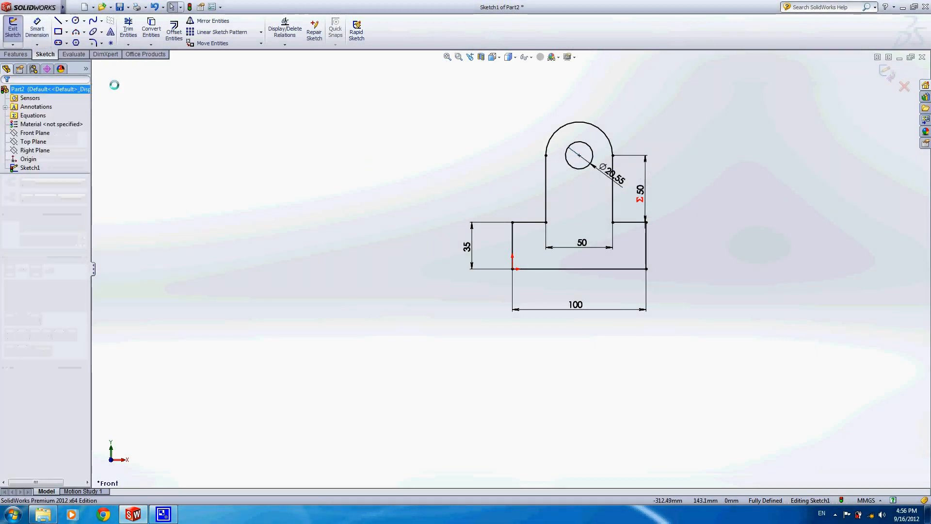
pyautogui.click(127, 7)
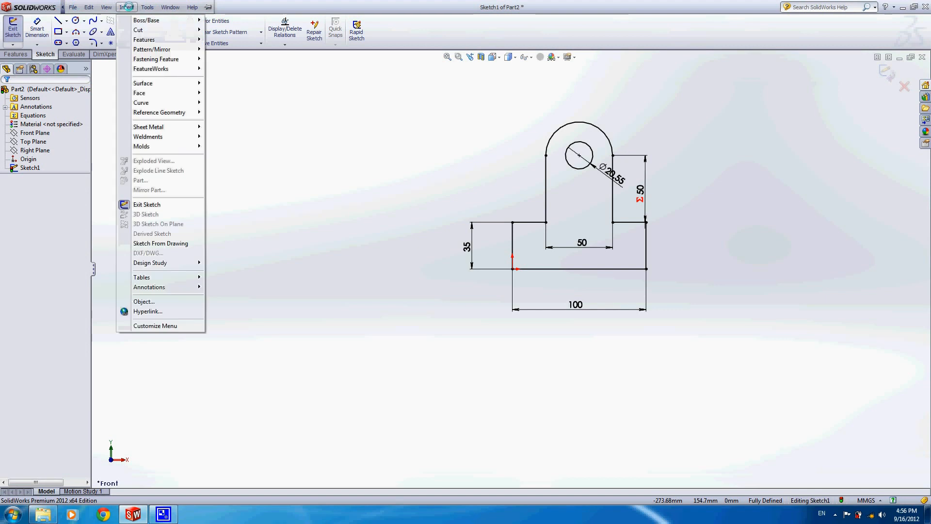
pyautogui.moveTo(147, 7)
pyautogui.click(181, 316)
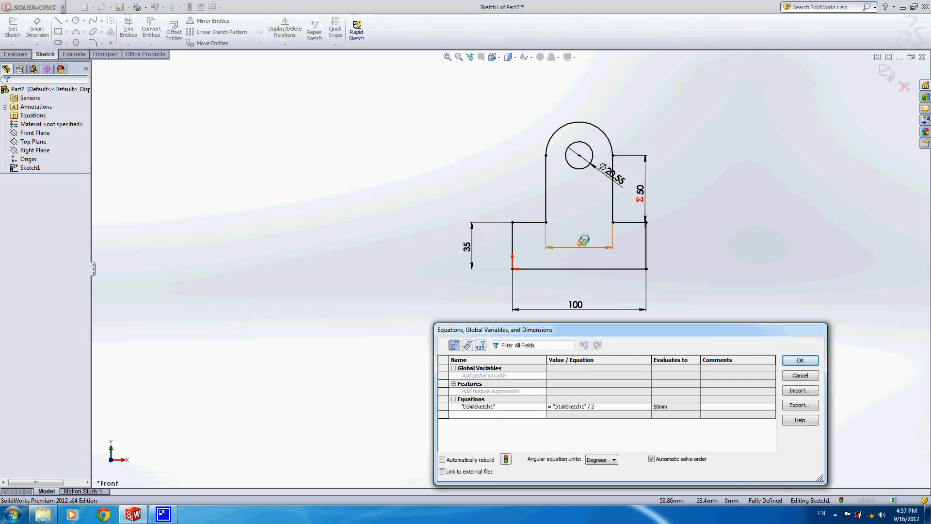
pyautogui.click(583, 243)
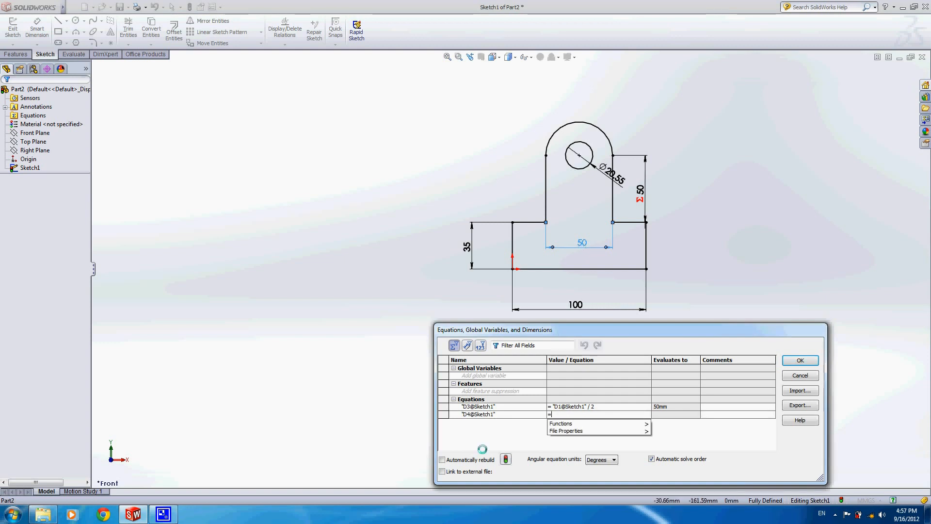
pyautogui.click(503, 415)
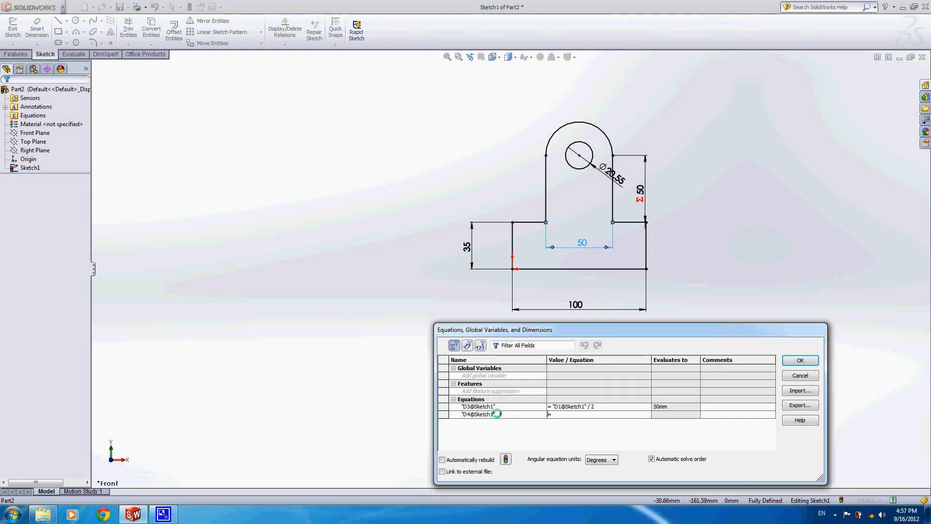
pyautogui.click(799, 376)
# Add an equation that sets the circle's diameter to the upright's width dimension minus 10.
pyautogui.moveTo(63, 7)
pyautogui.click(148, 7)
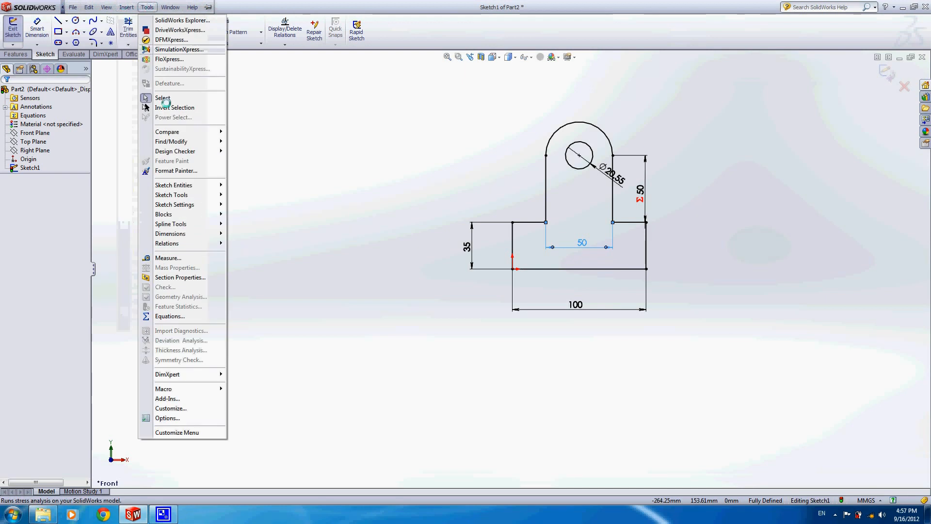
pyautogui.click(169, 316)
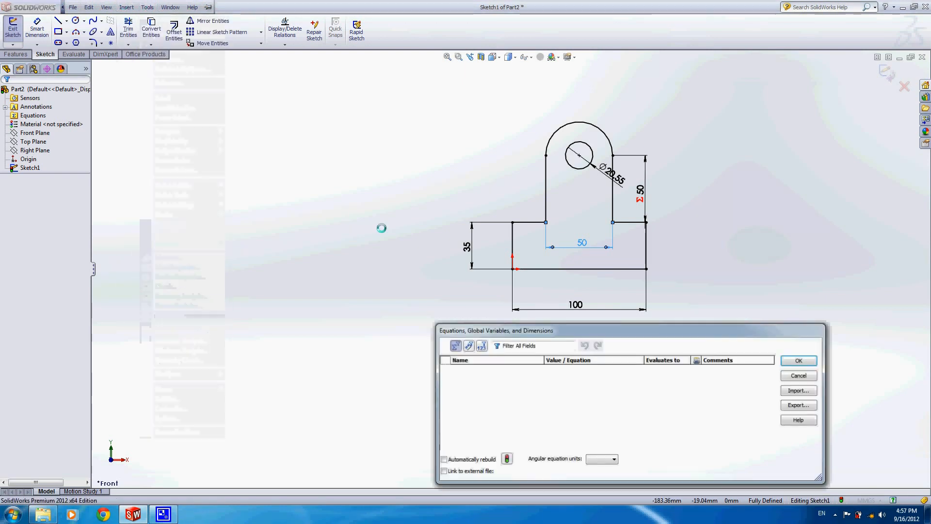
pyautogui.click(476, 413)
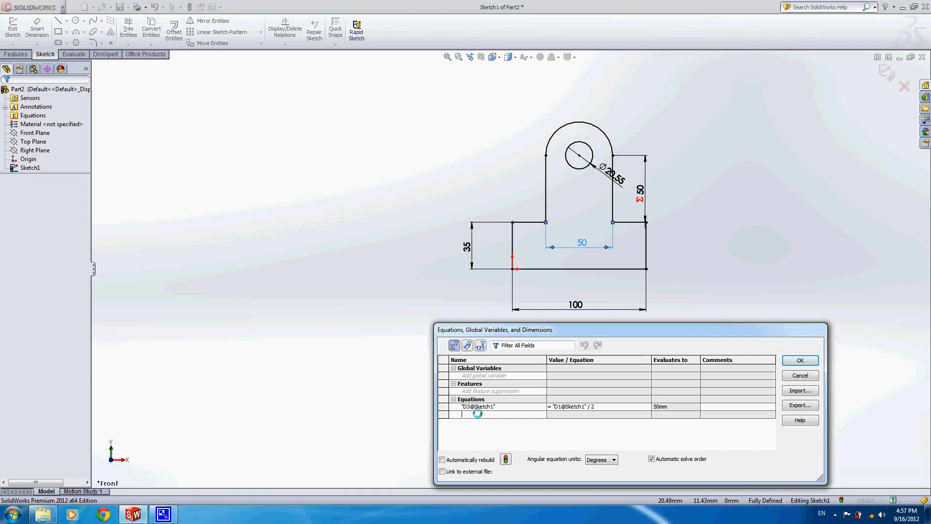
pyautogui.click(607, 170)
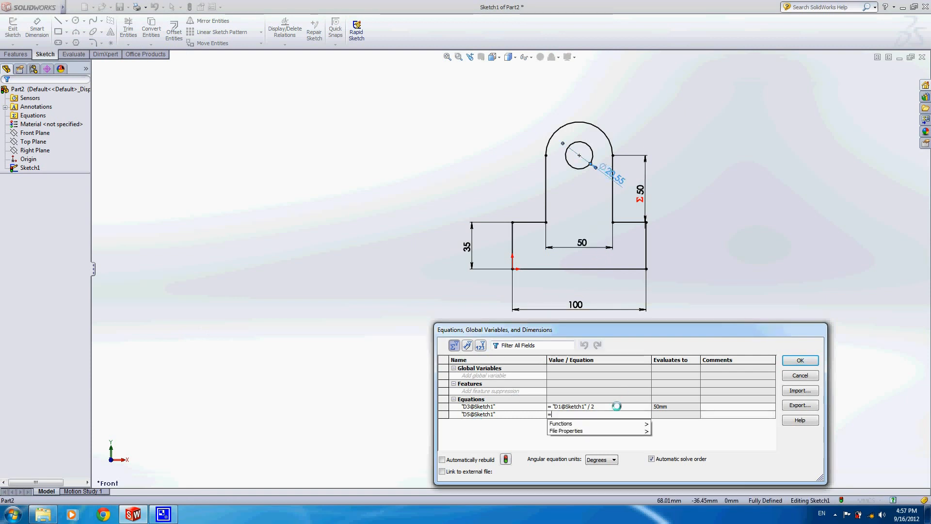
pyautogui.click(586, 244)
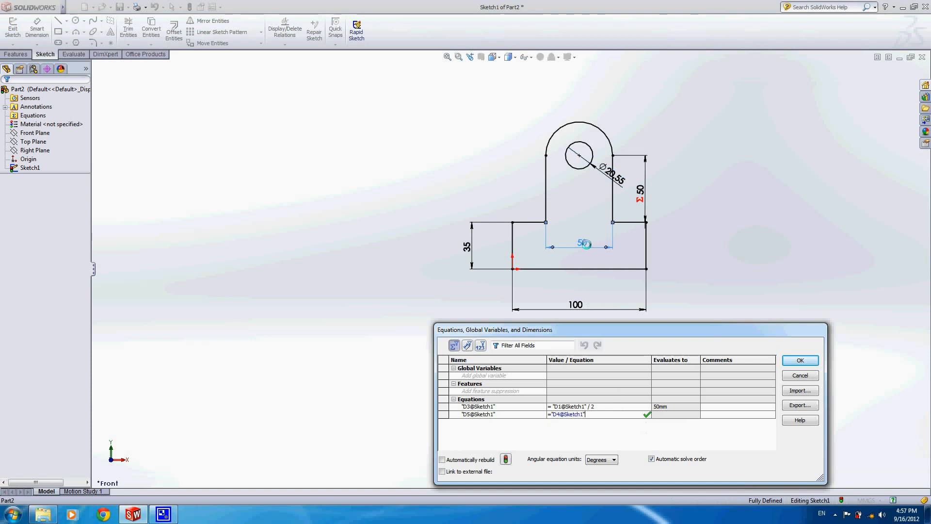
pyautogui.write('-10')
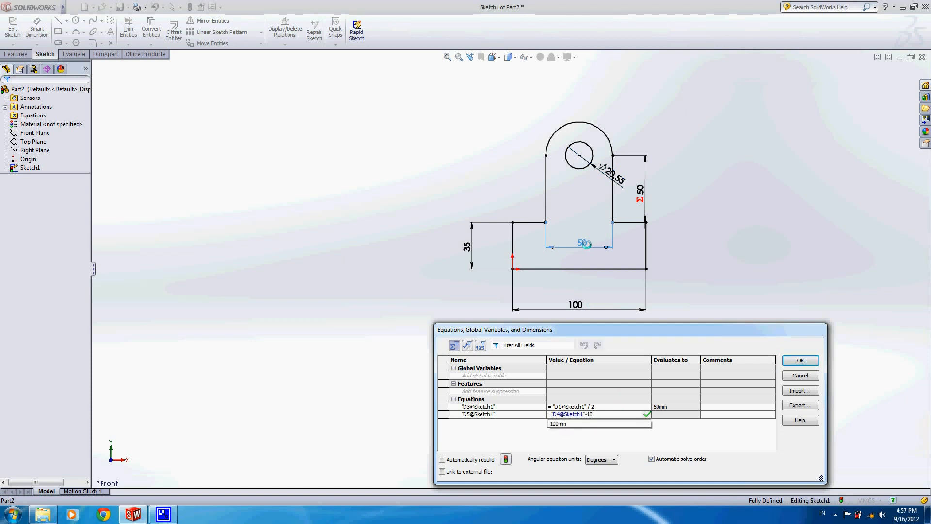
pyautogui.press('Tab')
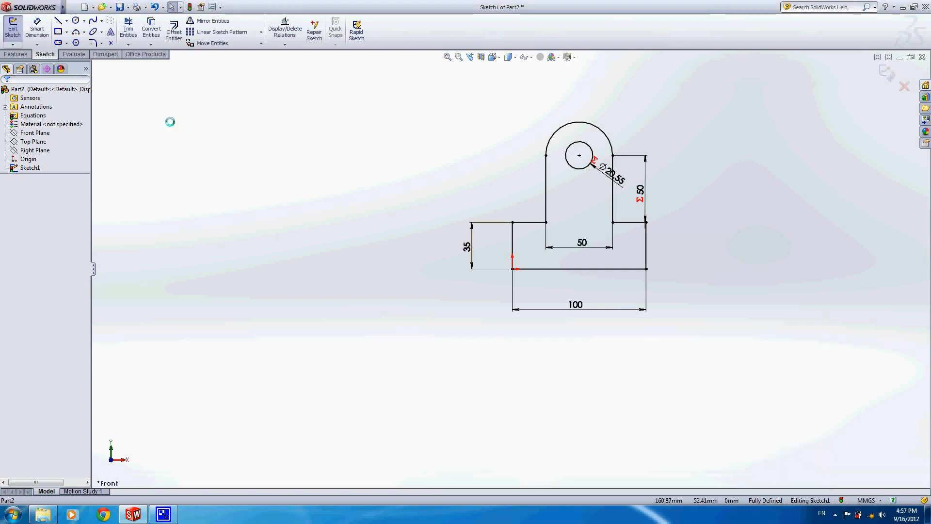
# Rebuild the part to apply the hole diameter equation and reopen Sketch1 for editing.
pyautogui.click(189, 7)
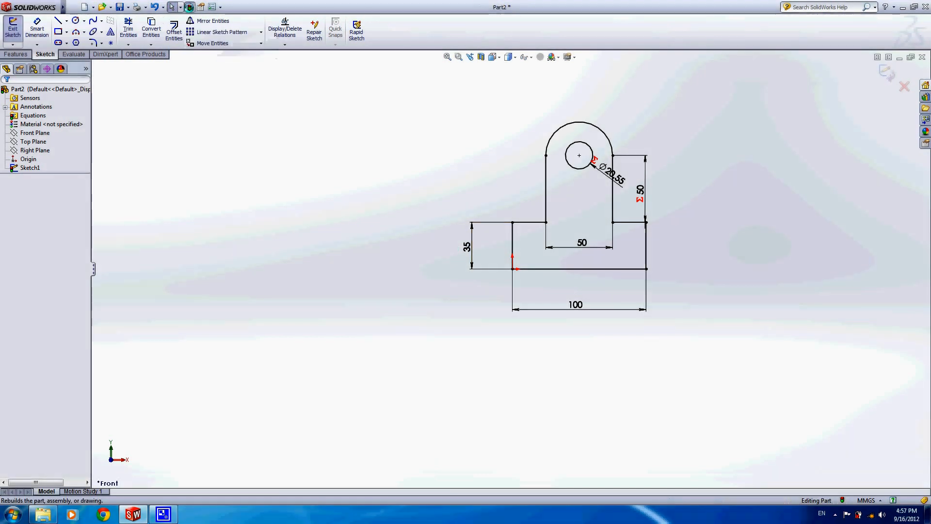
pyautogui.click(26, 167)
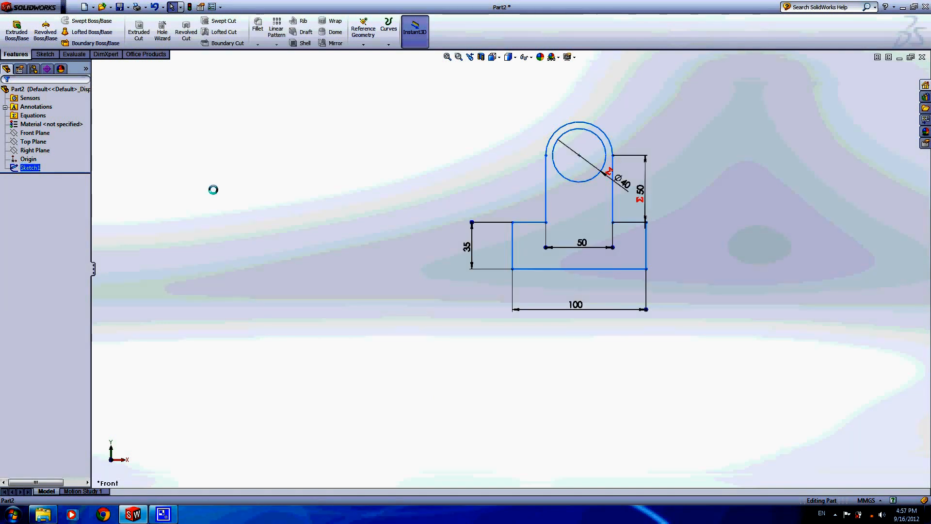
pyautogui.click(326, 167)
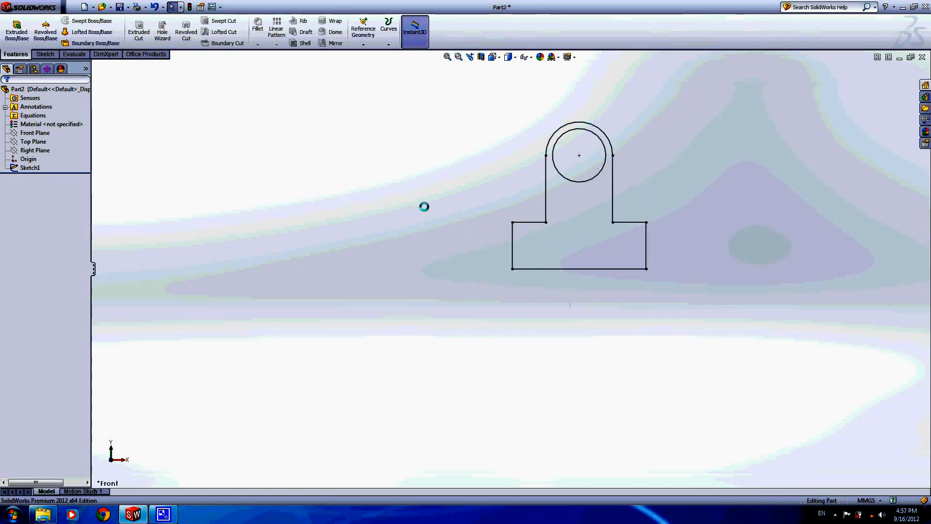
pyautogui.click(29, 167)
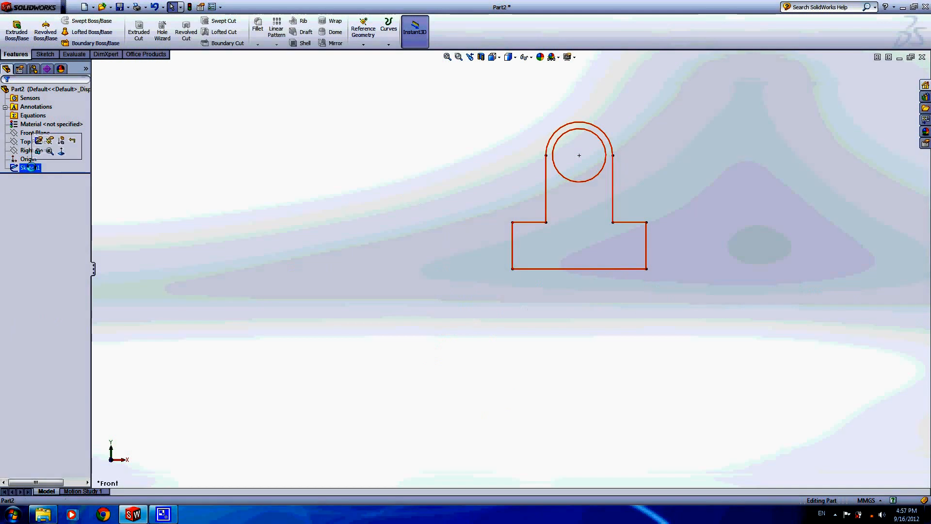
pyautogui.click(39, 140)
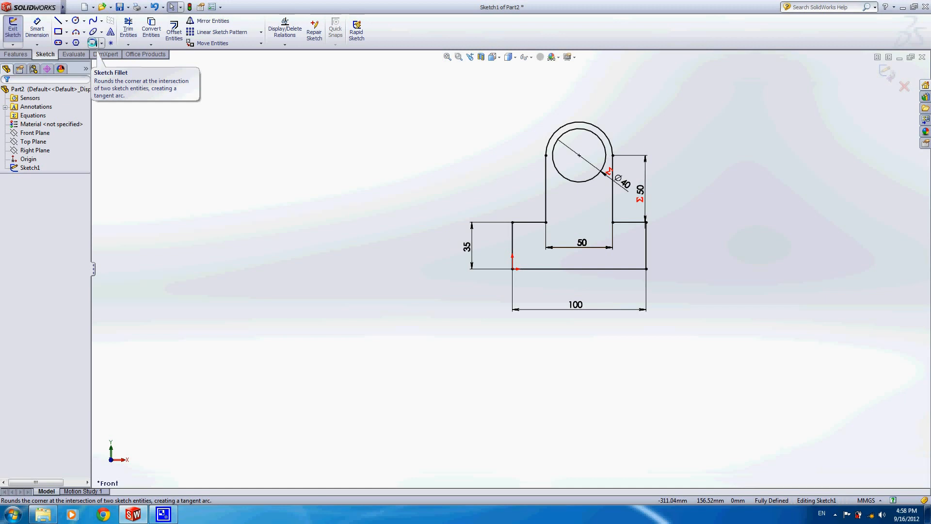
# Add 5 mm sketch fillets to the base's two upper outer corners and move the radius dimension text clear of the profile.
pyautogui.click(92, 43)
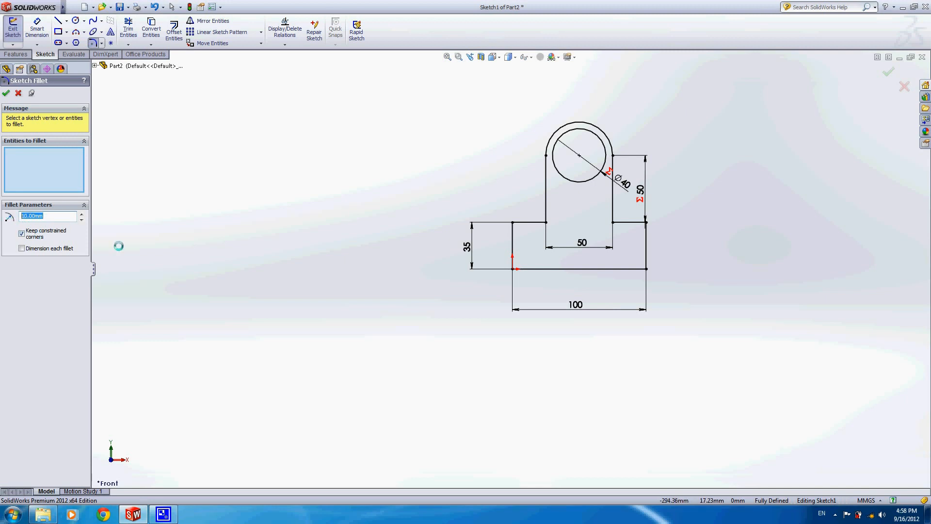
pyautogui.write('5')
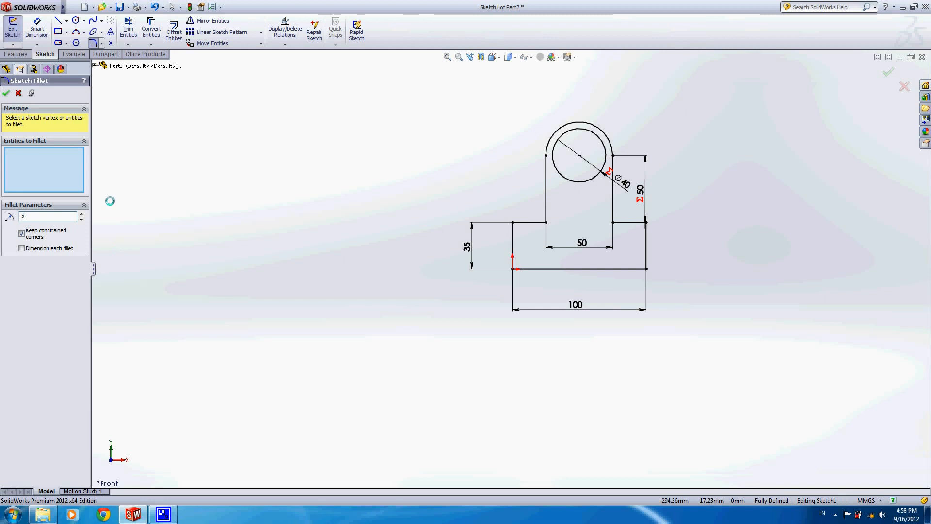
pyautogui.press('Return')
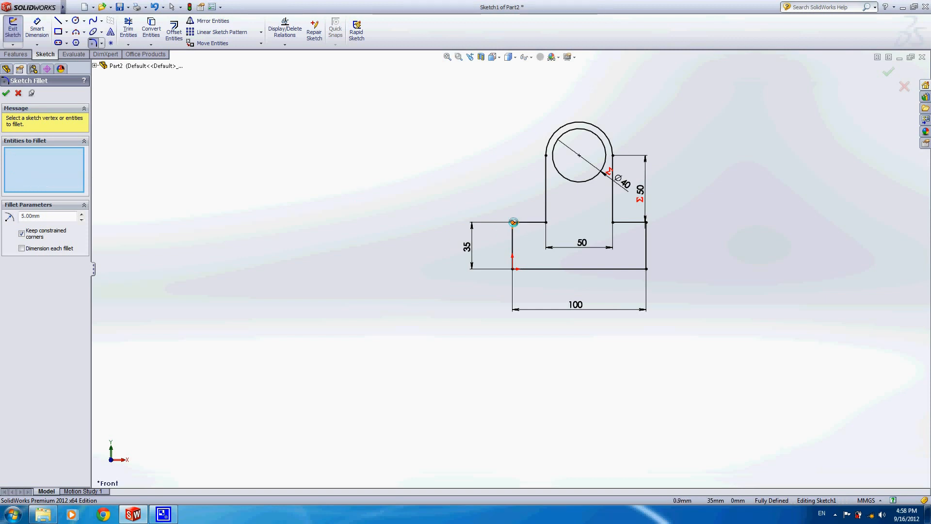
pyautogui.click(513, 222)
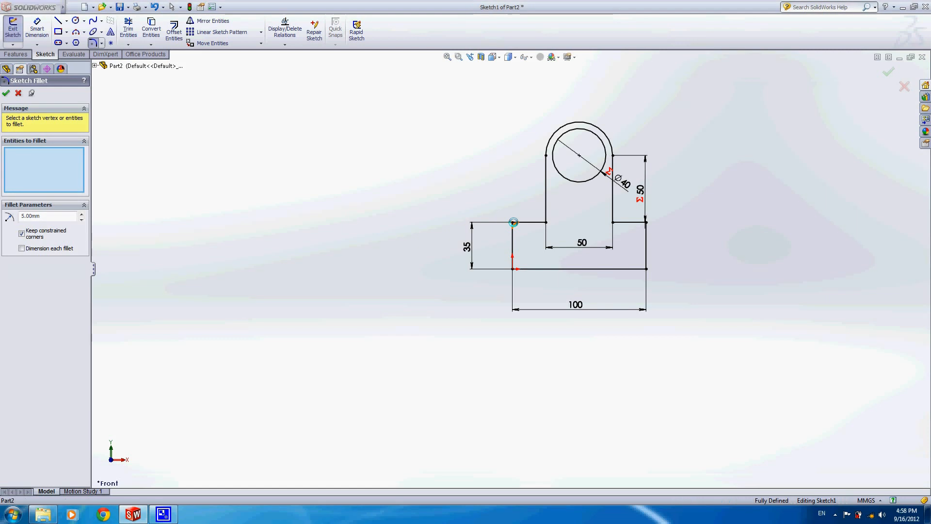
pyautogui.click(493, 267)
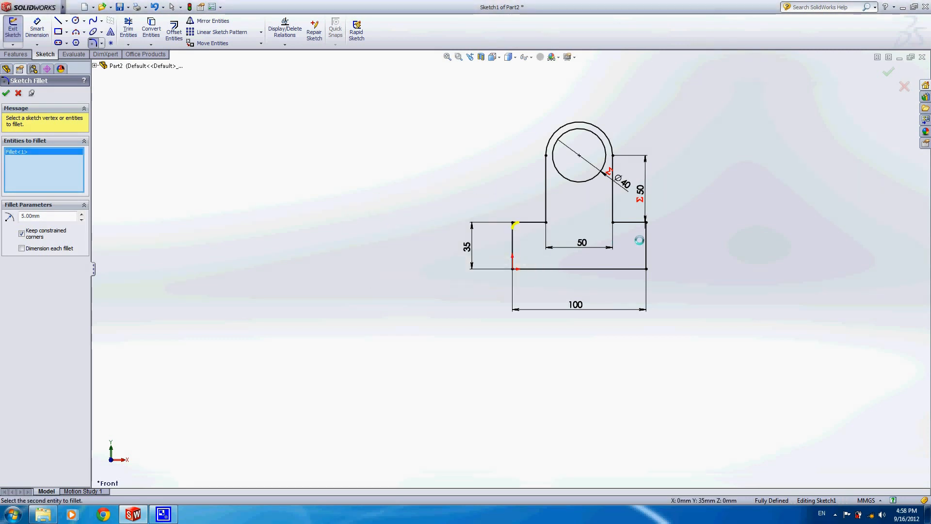
pyautogui.click(646, 222)
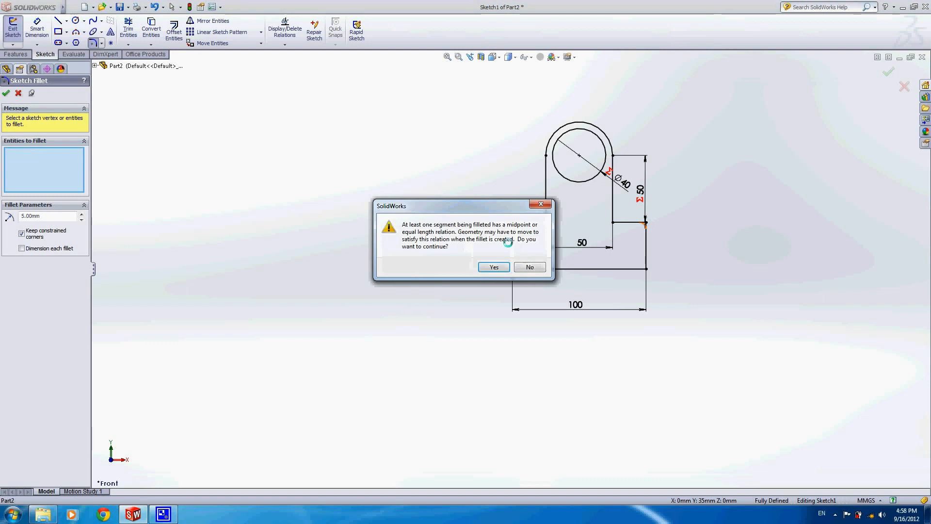
pyautogui.click(494, 265)
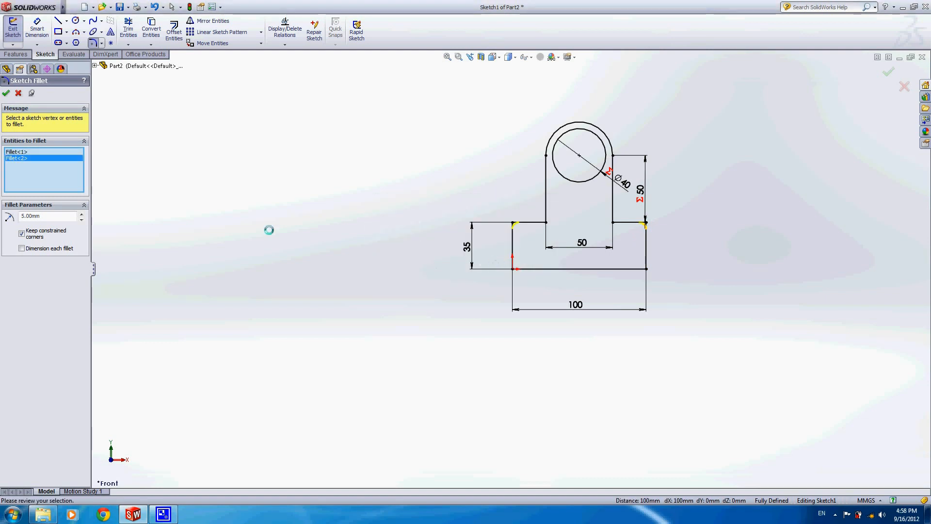
pyautogui.click(5, 93)
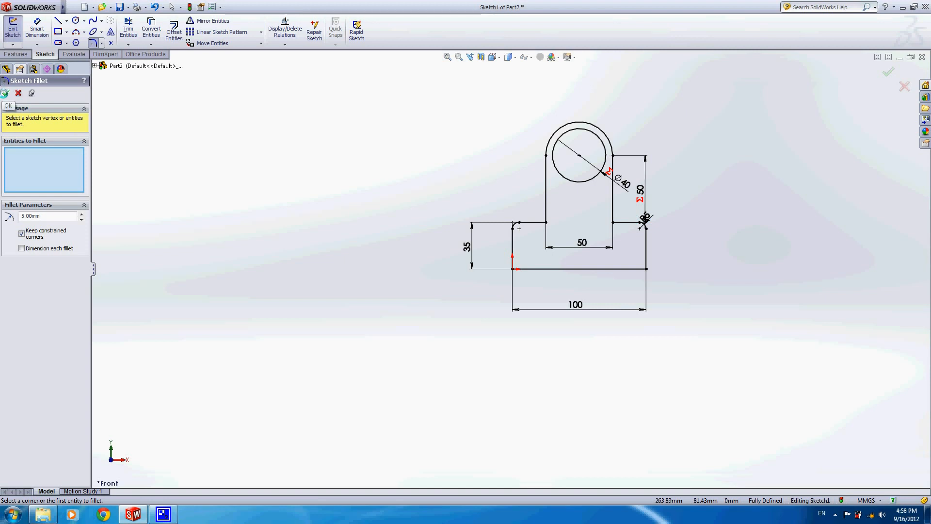
pyautogui.click(4, 94)
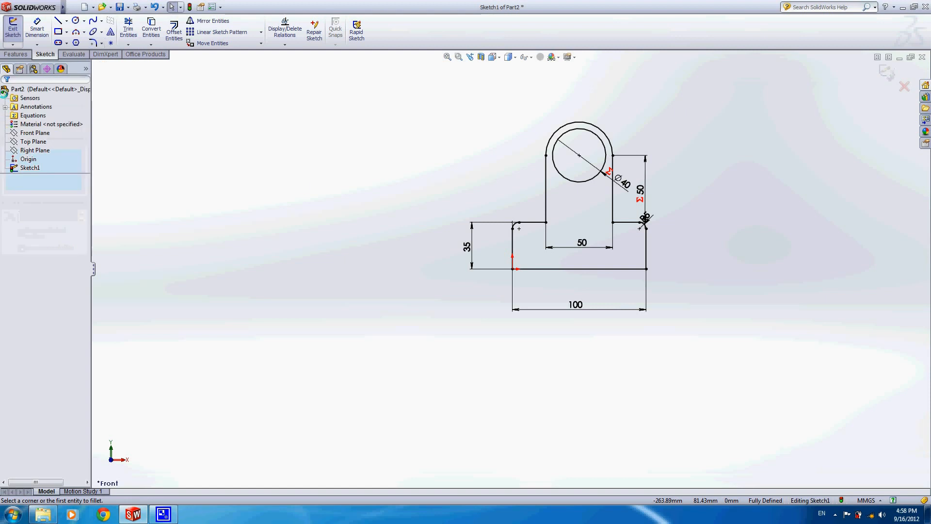
pyautogui.click(645, 220)
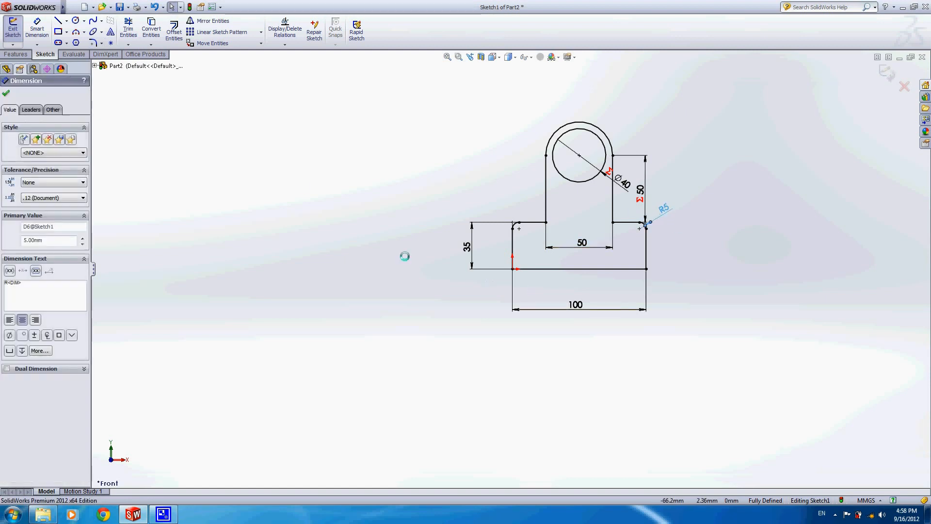
pyautogui.click(5, 92)
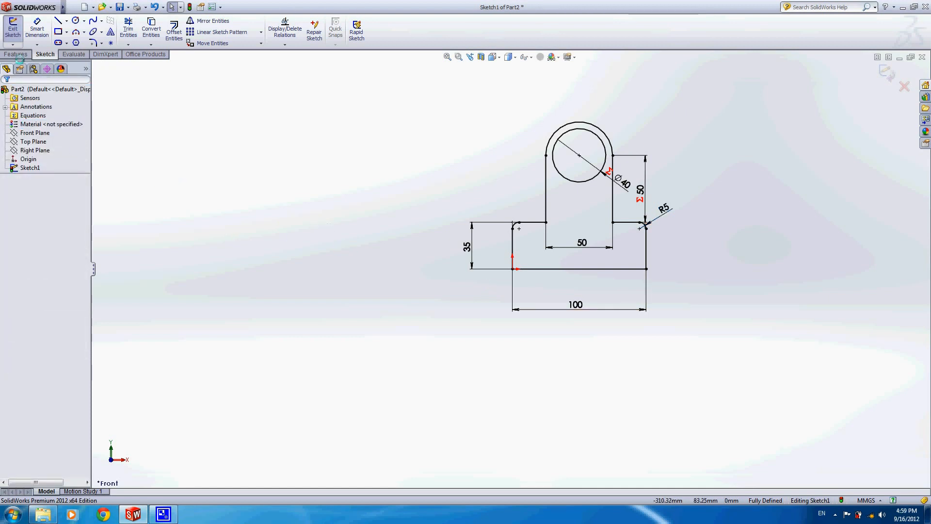
# Extrude the finished profile as a blind boss 60 mm deep from the sketch plane.
pyautogui.click(14, 55)
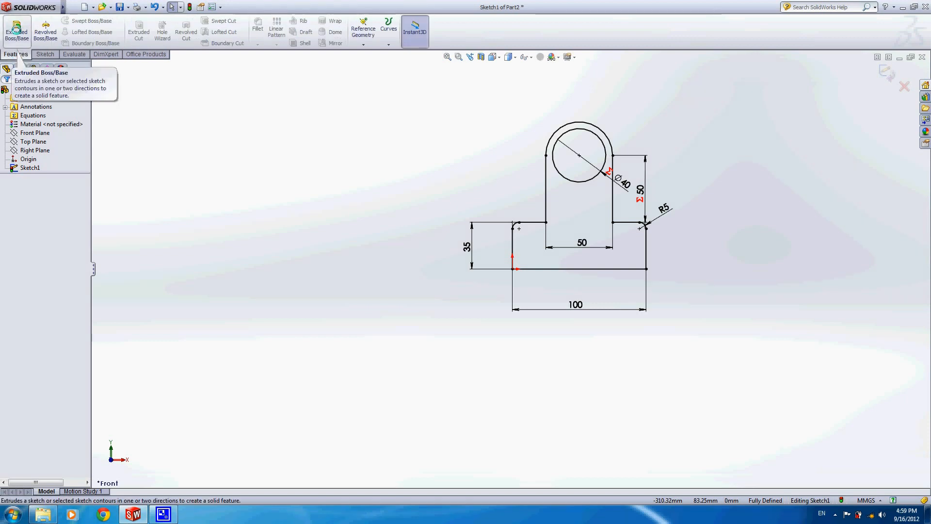
pyautogui.click(16, 30)
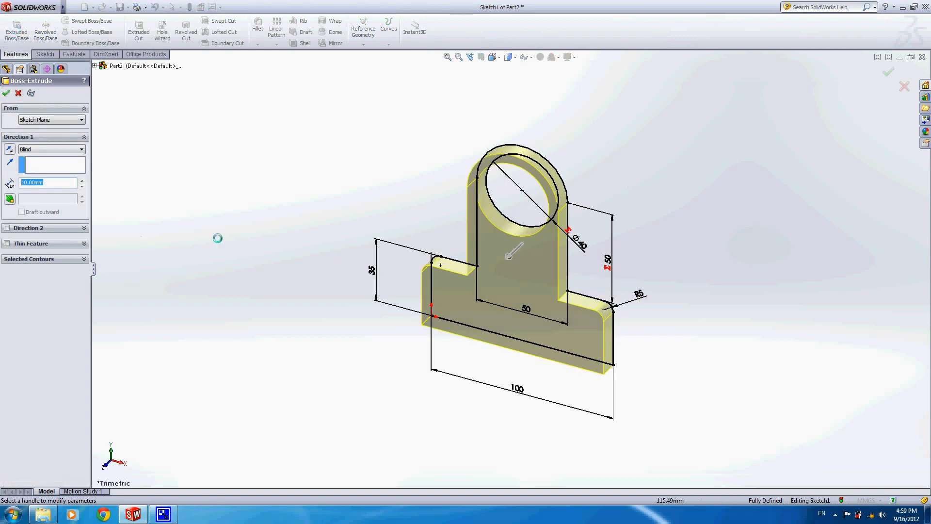
pyautogui.write('60')
pyautogui.press('Return')
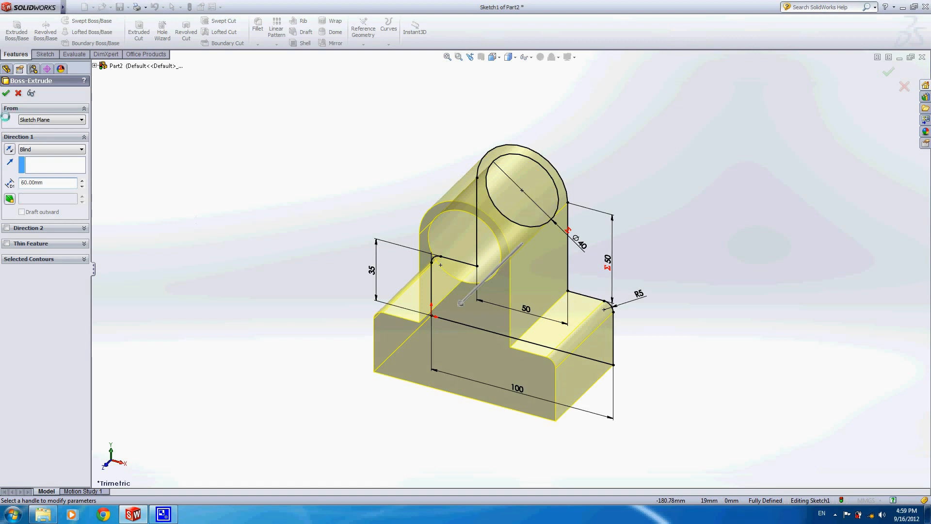
pyautogui.click(6, 92)
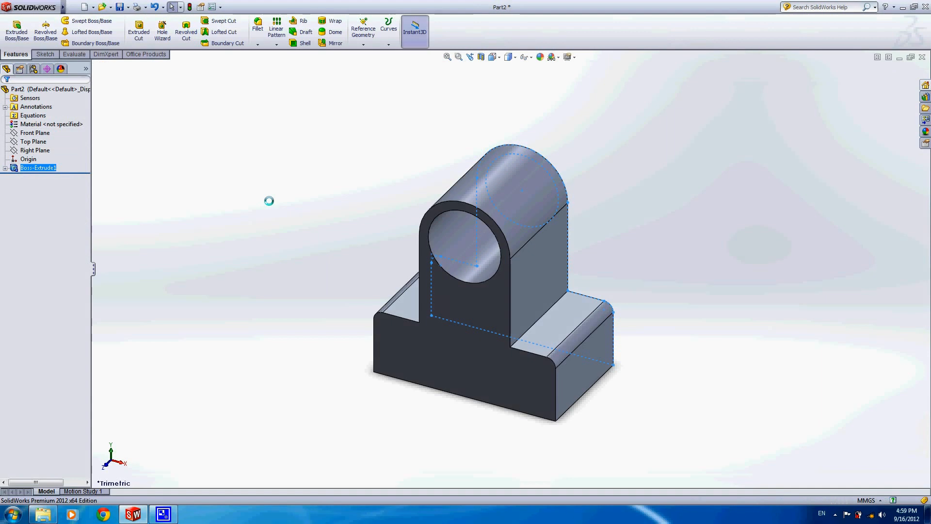